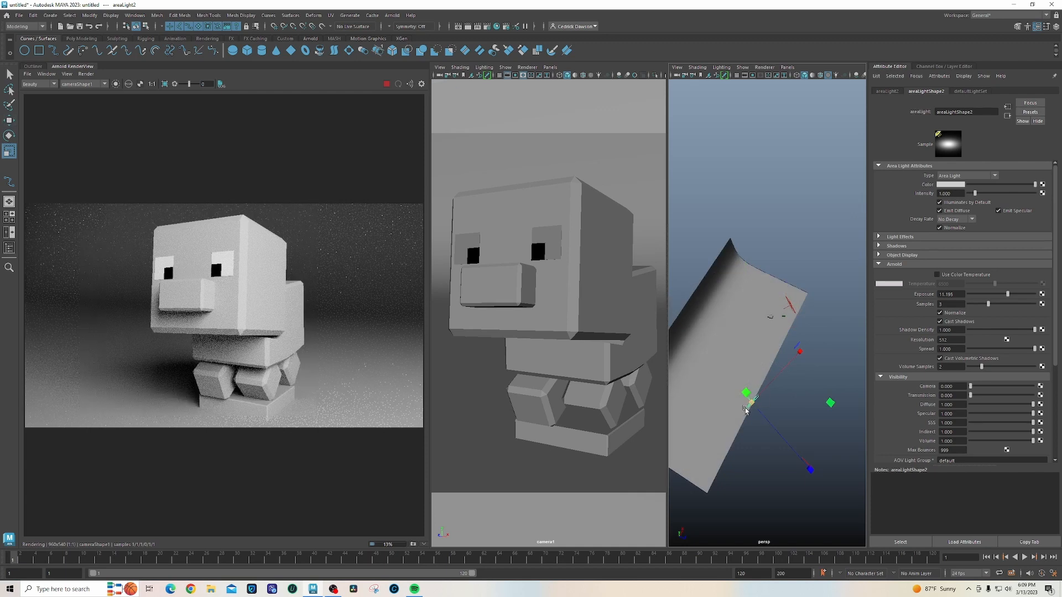
- Raise the selected area light's Arnold exposure to about 13 to brighten the scene
{"action": "left_click_drag", "start_coordinate": [1006, 296], "coordinate": [1013, 296]}
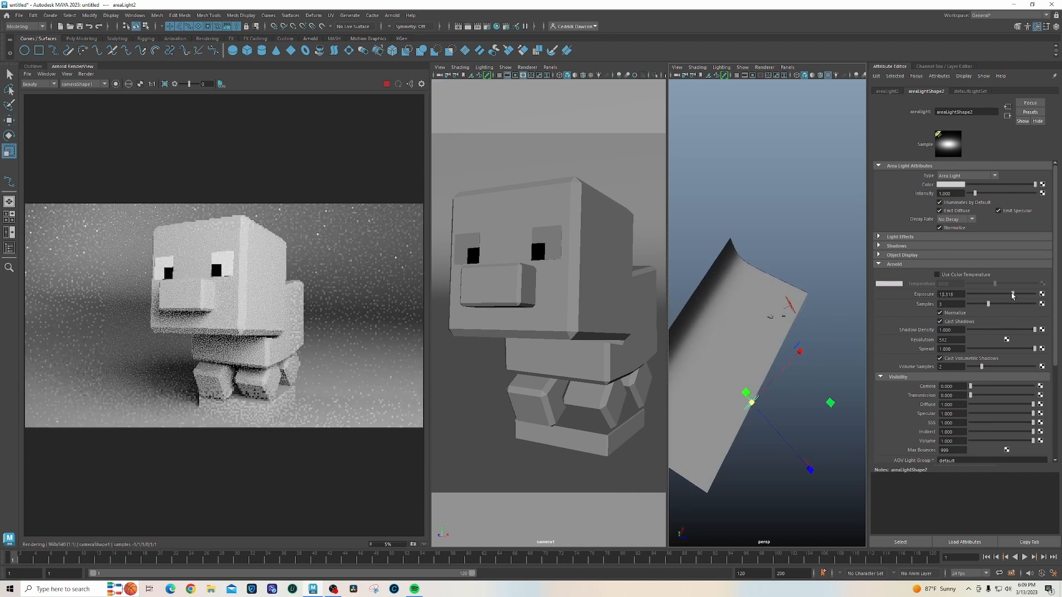
{"action": "left_click_drag", "start_coordinate": [845, 344], "coordinate": [790, 335], "text": "alt"}
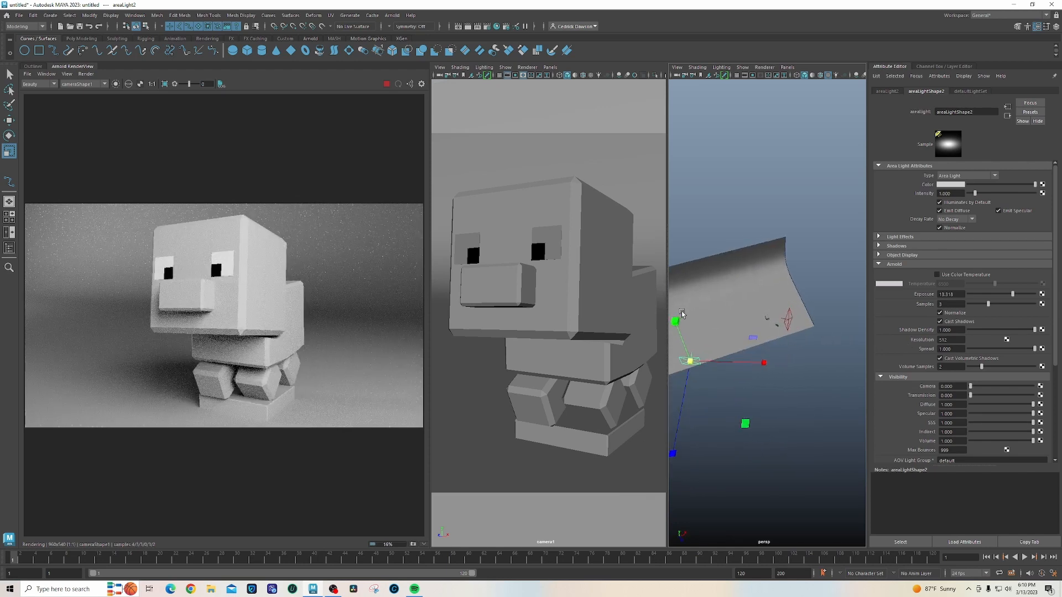
- Assign a new aiStandardSurface material to the pig's head and apply the Plastic IOR preset
{"action": "left_click", "coordinate": [569, 283]}
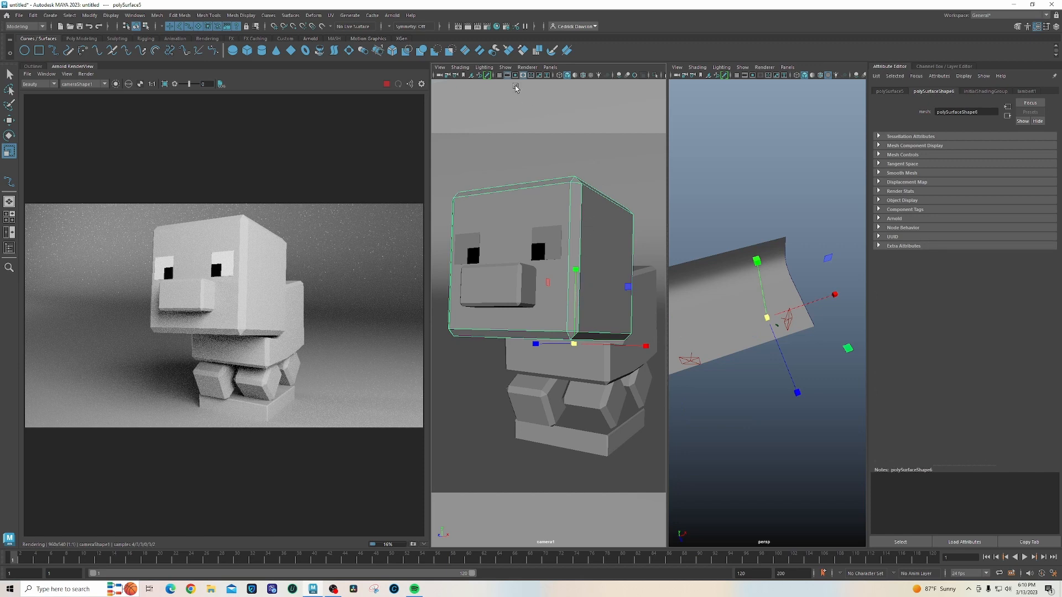
{"action": "right_click_drag", "start_coordinate": [573, 212], "coordinate": [576, 424]}
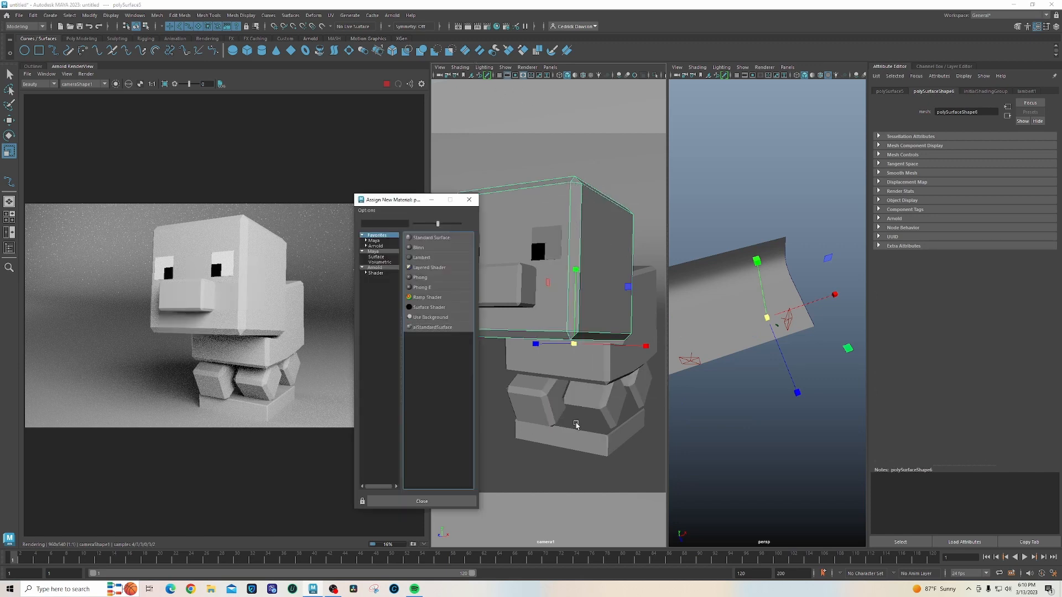
{"action": "left_click", "coordinate": [433, 327]}
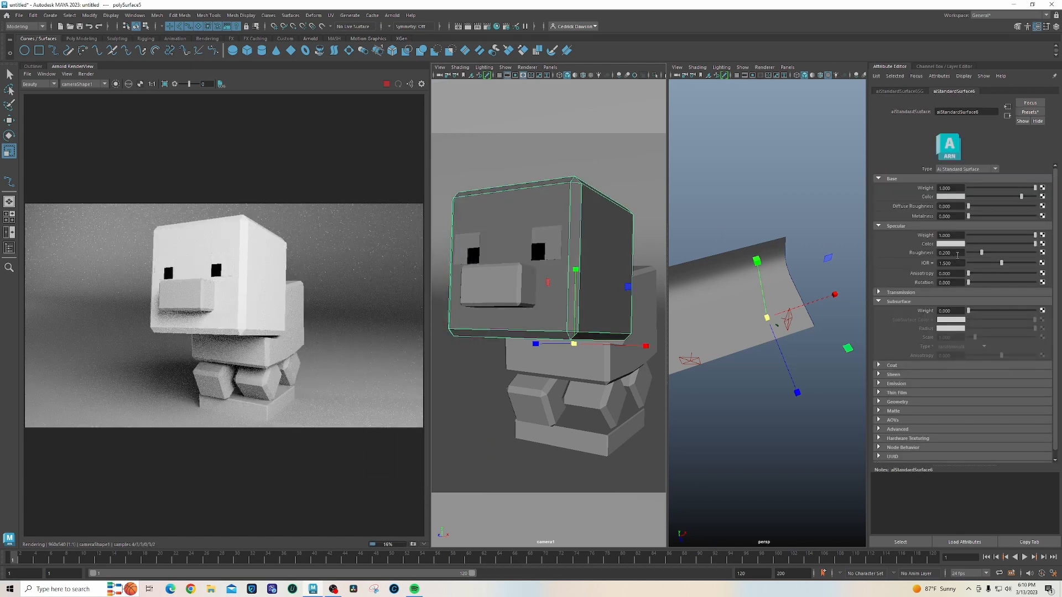
{"action": "left_click", "coordinate": [929, 268]}
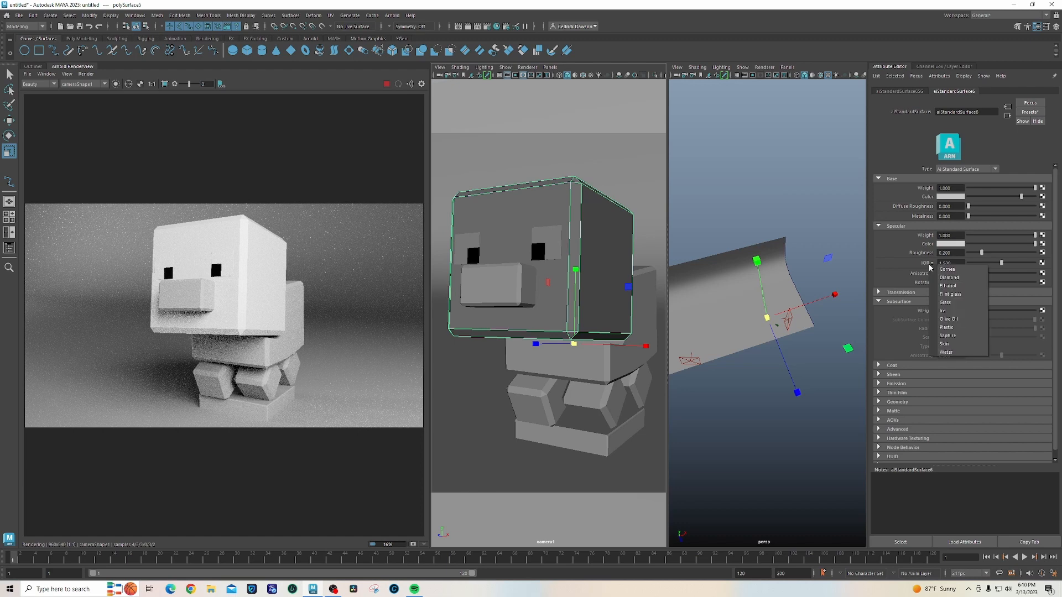
{"action": "left_click", "coordinate": [947, 329]}
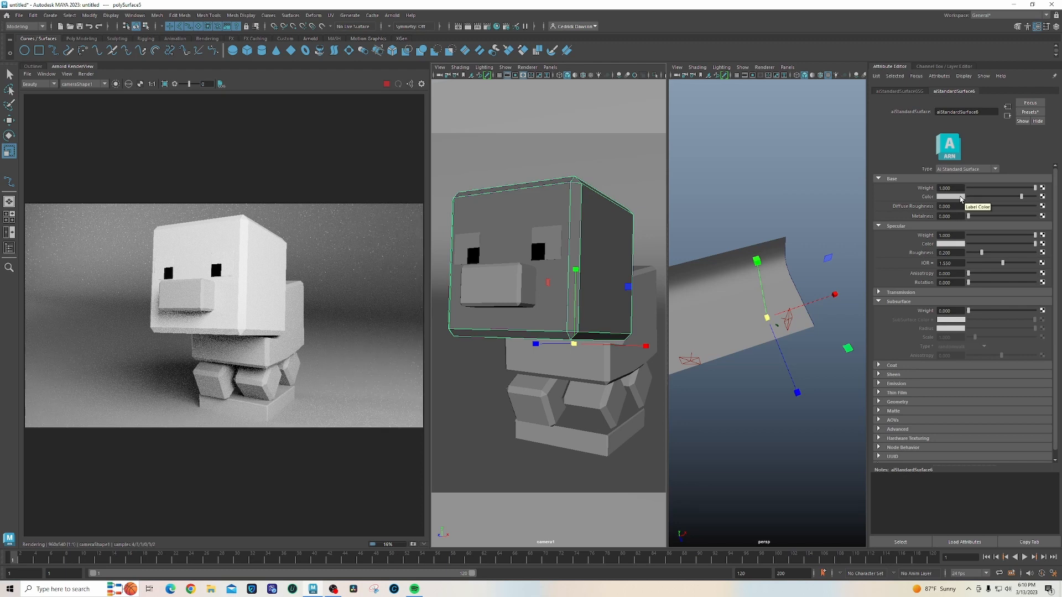
- Set the head material's base color to a light pink with hue 360 and saturation slightly above 0.5
{"action": "left_click", "coordinate": [961, 198]}
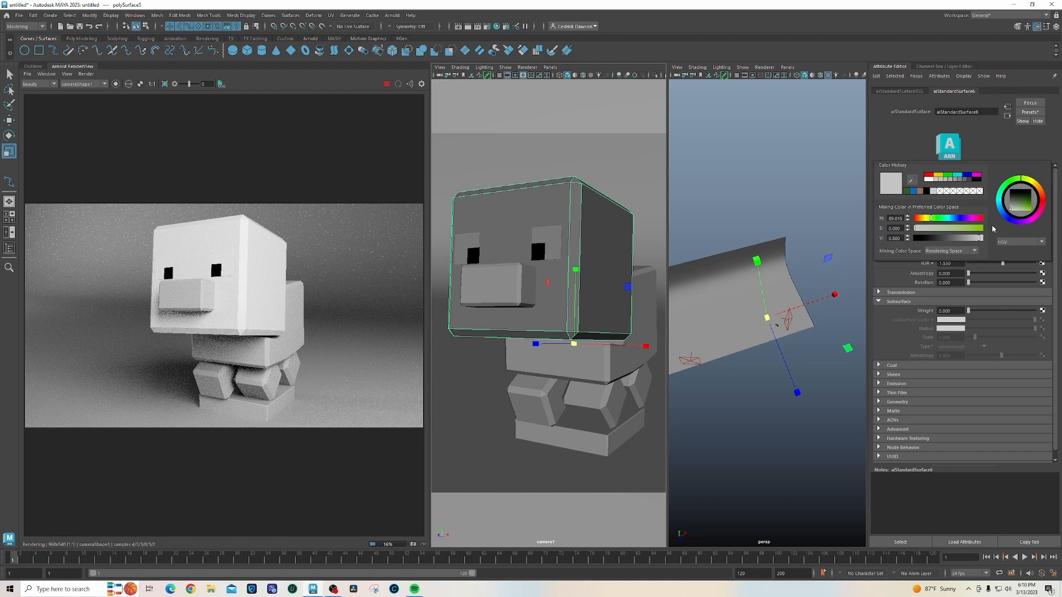
{"action": "left_click", "coordinate": [970, 218]}
{"action": "left_click", "coordinate": [949, 228]}
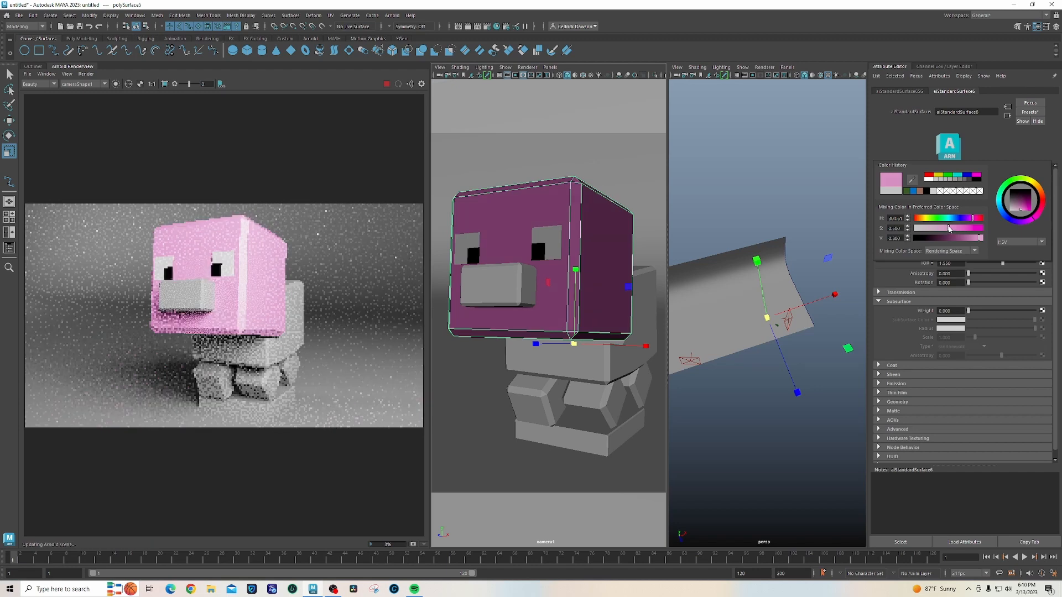
{"action": "left_click", "coordinate": [981, 219]}
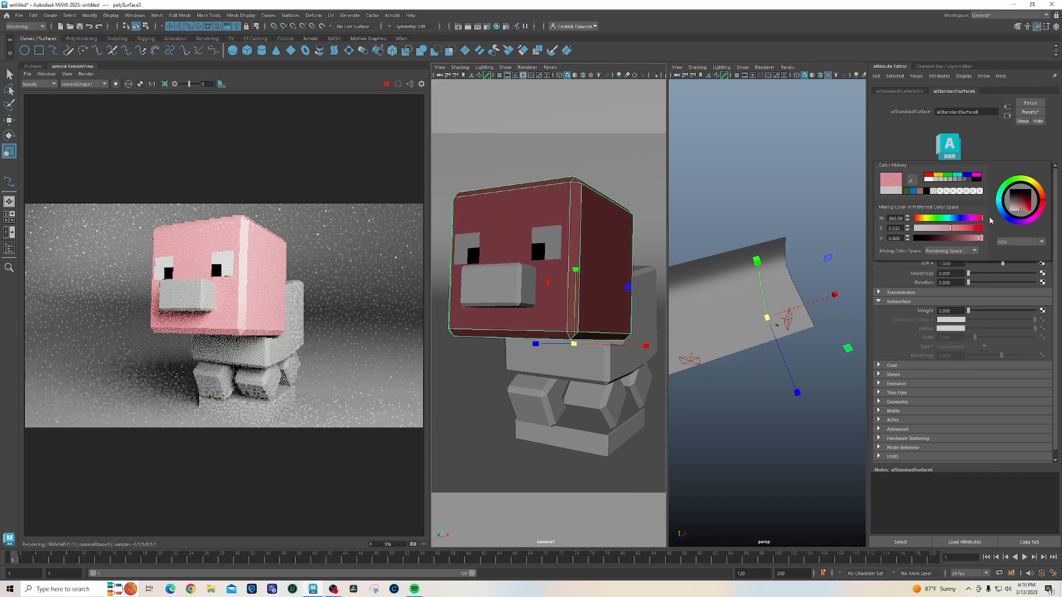
{"action": "left_click", "coordinate": [963, 228]}
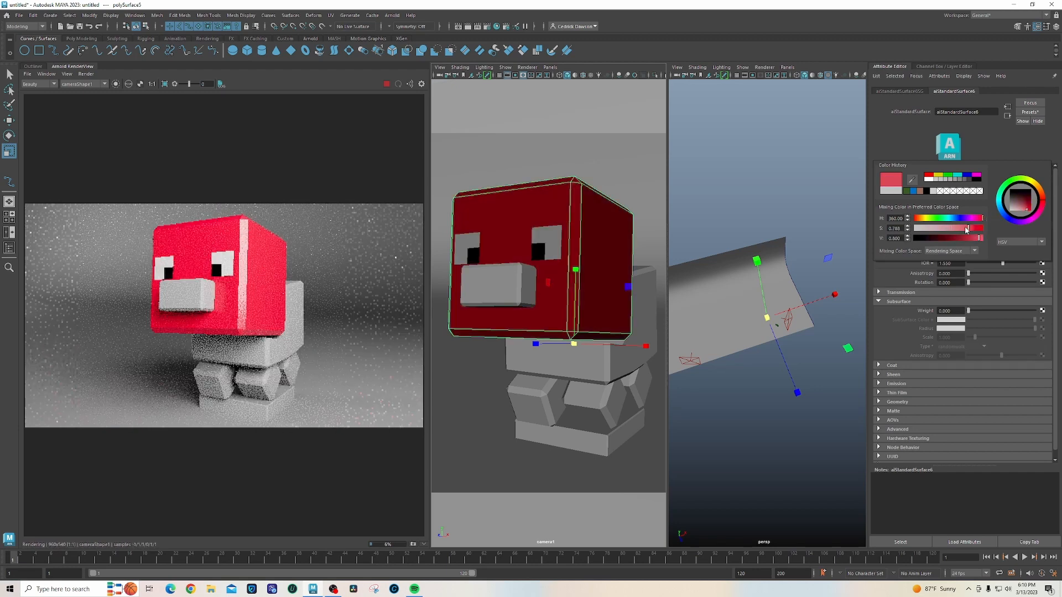
{"action": "left_click", "coordinate": [949, 228]}
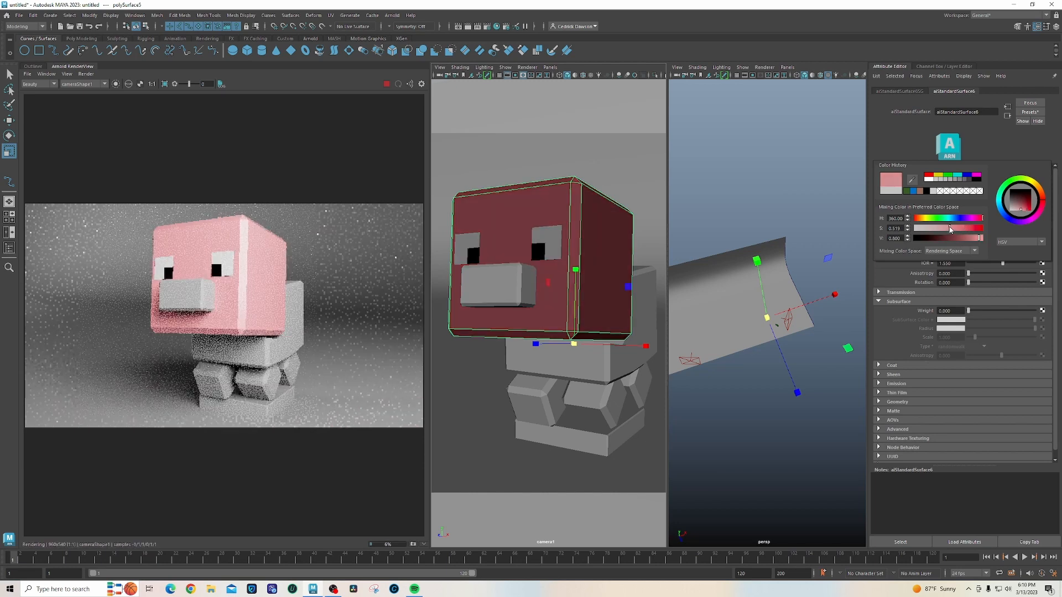
{"action": "left_click", "coordinate": [953, 228]}
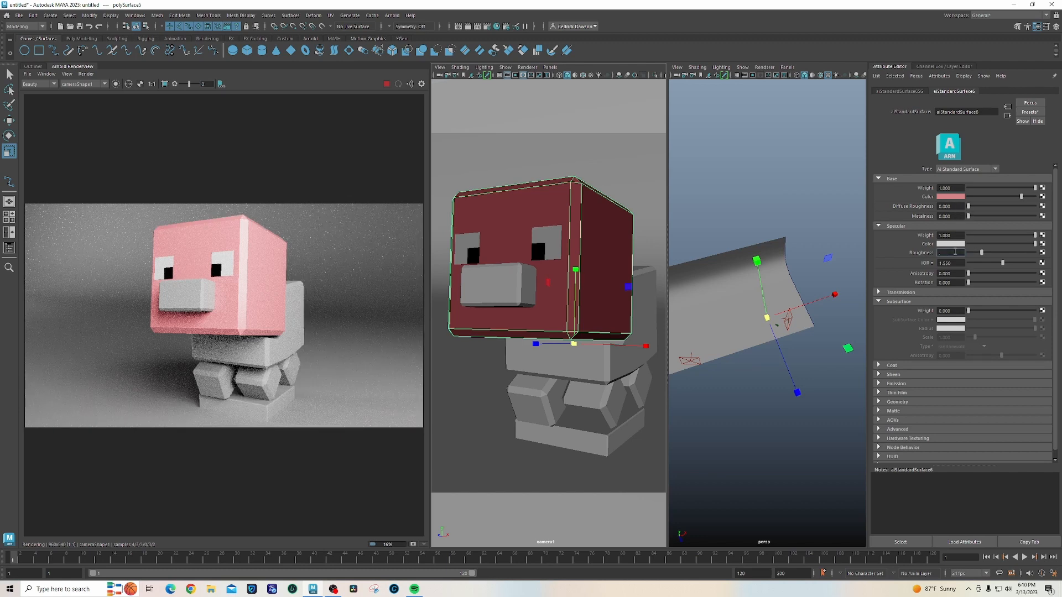
- Set the head material's specular roughness to 0.5, then raise it to about 0.855
{"action": "type", "text": "0.5"}
{"action": "key", "text": "Return"}
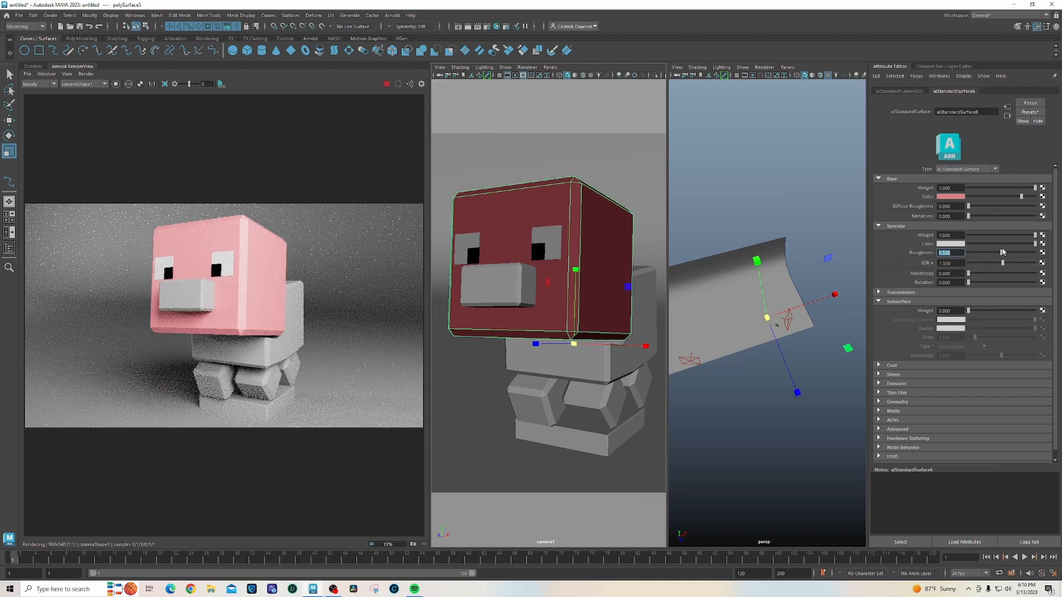
{"action": "mouse_move", "coordinate": [1007, 254]}
{"action": "left_mouse_down"}
{"action": "mouse_move", "coordinate": [1021, 252]}
{"action": "mouse_move", "coordinate": [966, 266]}
{"action": "mouse_move", "coordinate": [1025, 257]}
{"action": "left_mouse_up"}
- Make layer2 visible to show the reference images behind the pig
{"action": "left_click", "coordinate": [1057, 27]}
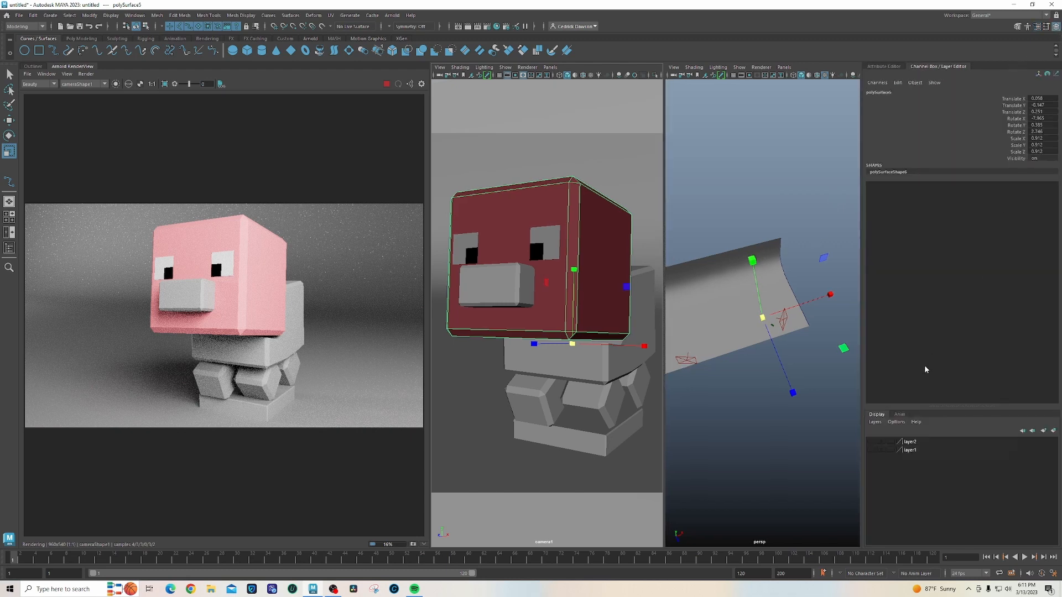
{"action": "left_click", "coordinate": [873, 443]}
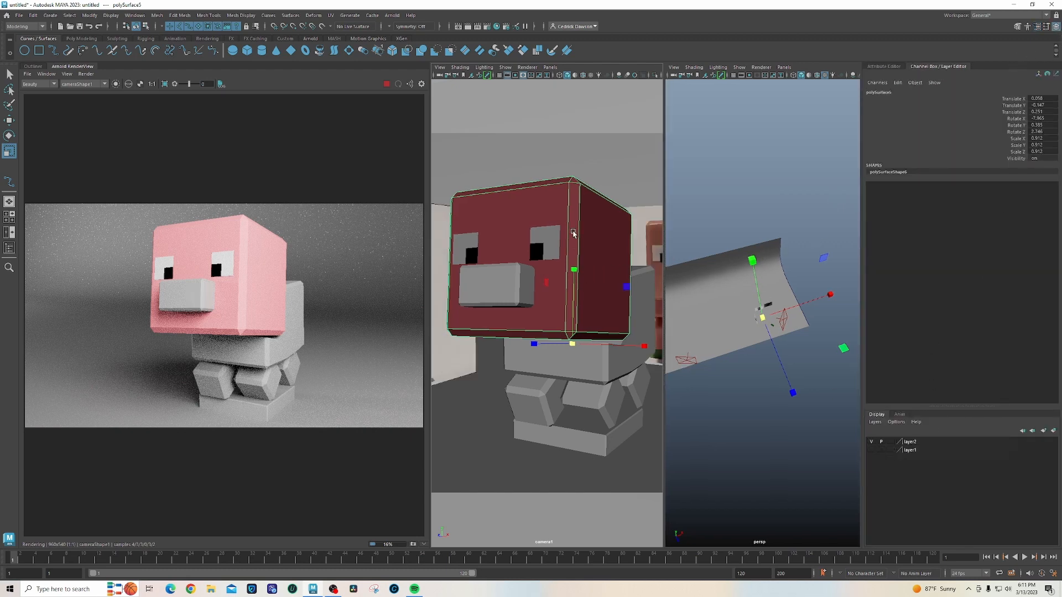
{"action": "mouse_move", "coordinate": [776, 303]}
{"action": "left_mouse_down", "text": "alt"}
{"action": "mouse_move", "coordinate": [735, 325]}
{"action": "mouse_move", "coordinate": [756, 334]}
{"action": "mouse_move", "coordinate": [820, 281]}
{"action": "mouse_move", "coordinate": [725, 302]}
{"action": "mouse_move", "coordinate": [774, 324]}
{"action": "left_mouse_up", "text": "alt"}
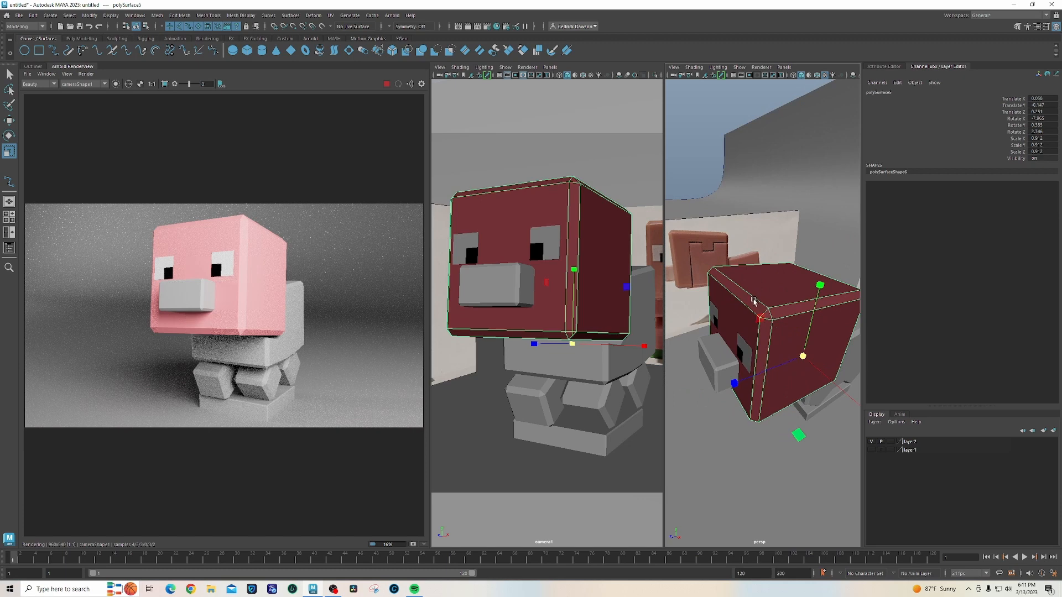
- Rename the head's aiStandardSurface material to Pink
{"action": "left_click", "coordinate": [1040, 26]}
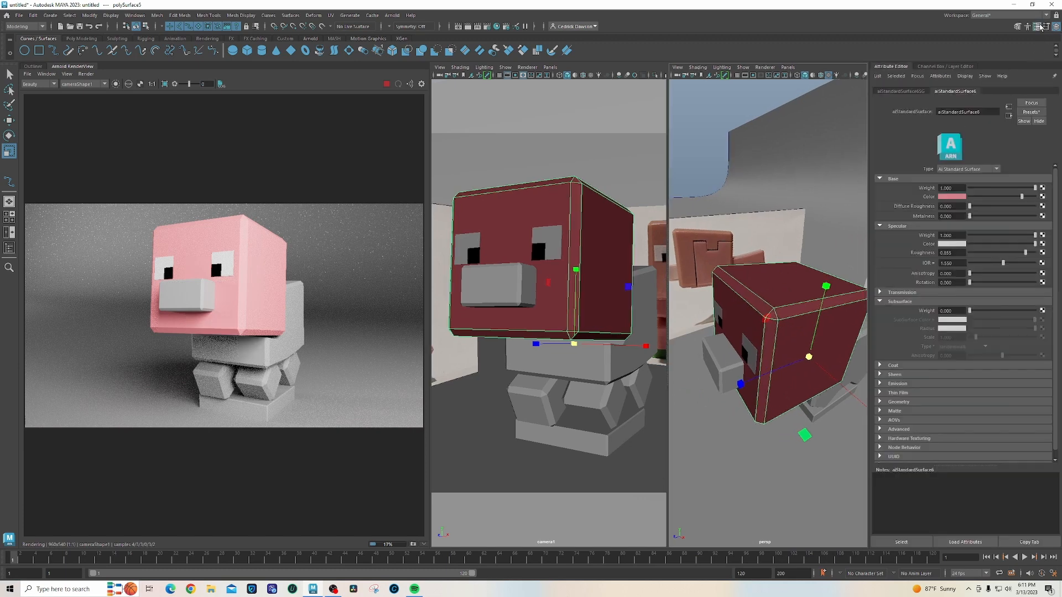
{"action": "left_click", "coordinate": [984, 92]}
{"action": "double_click", "coordinate": [962, 111]}
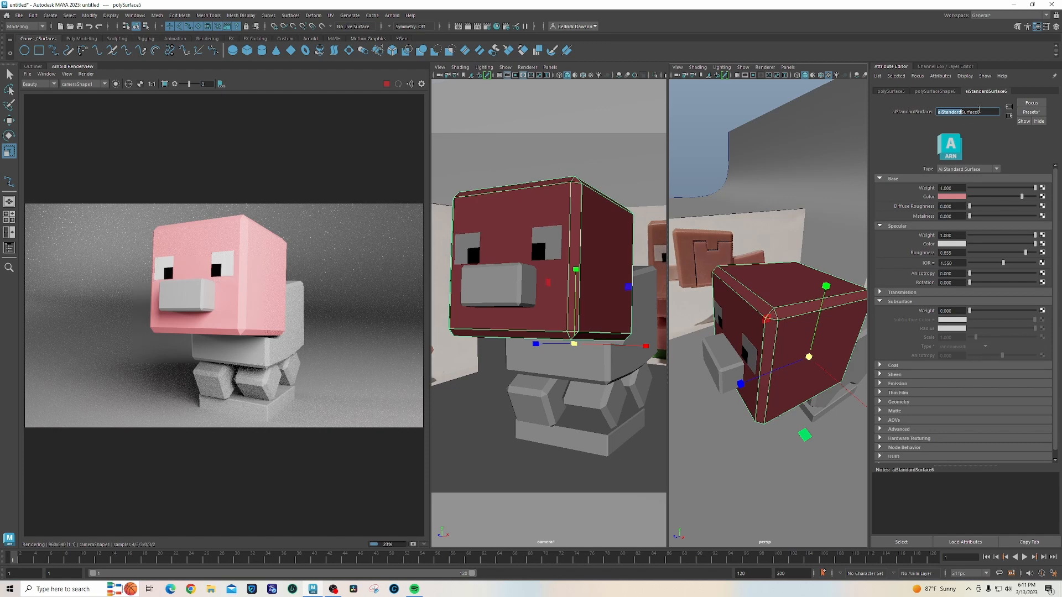
{"action": "double_click", "coordinate": [979, 110]}
{"action": "type", "text": "Pink"}
{"action": "key", "text": "Return"}
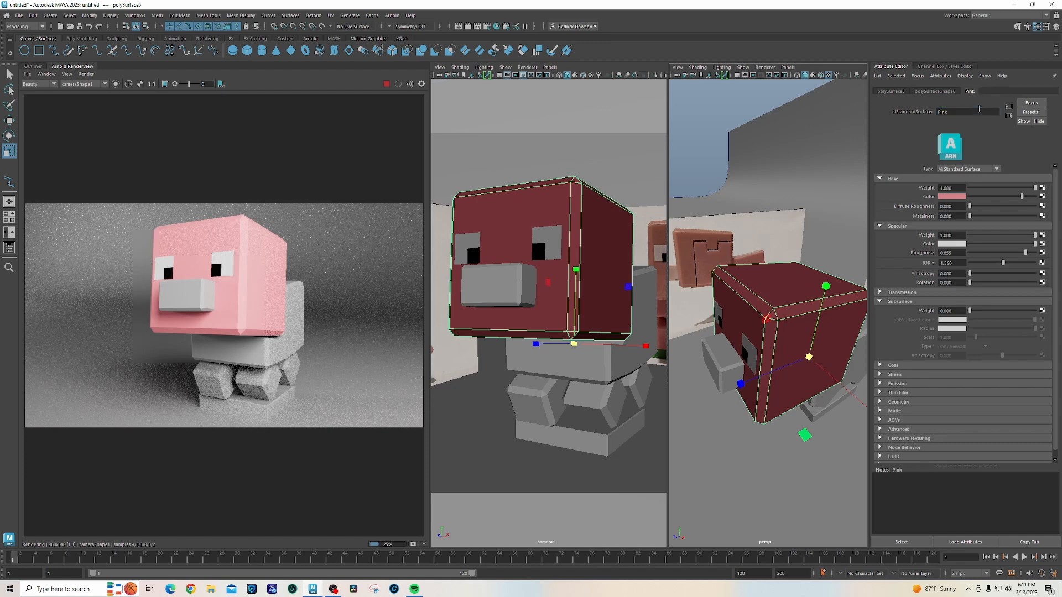
- Replace the Pink material's base color with one sampled from the reference pig, slightly brightened and shifted in hue toward red
{"action": "left_click", "coordinate": [947, 197]}
{"action": "left_click", "coordinate": [898, 179]}
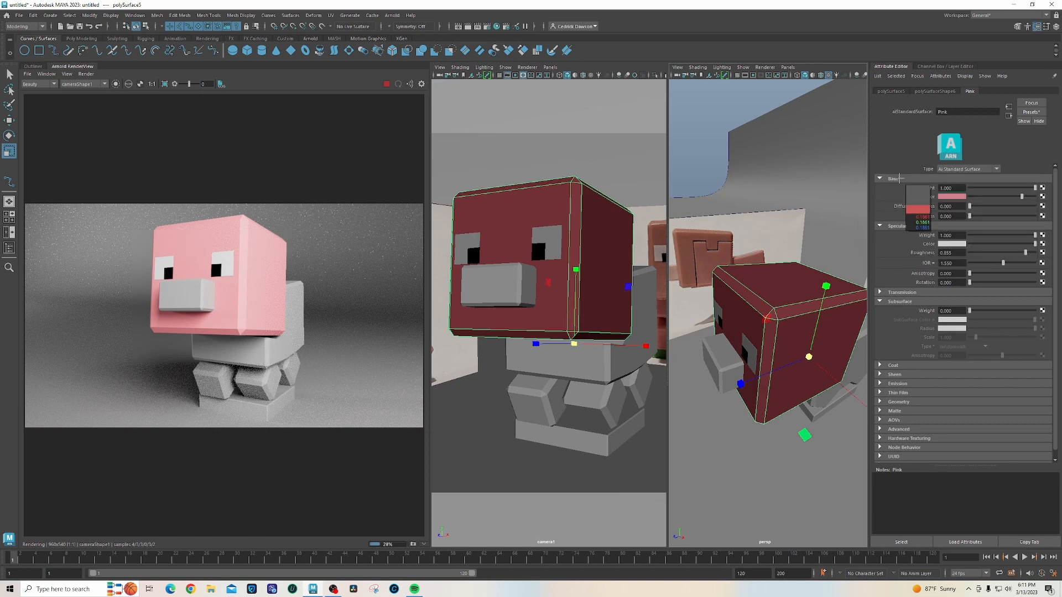
{"action": "left_click", "coordinate": [676, 244]}
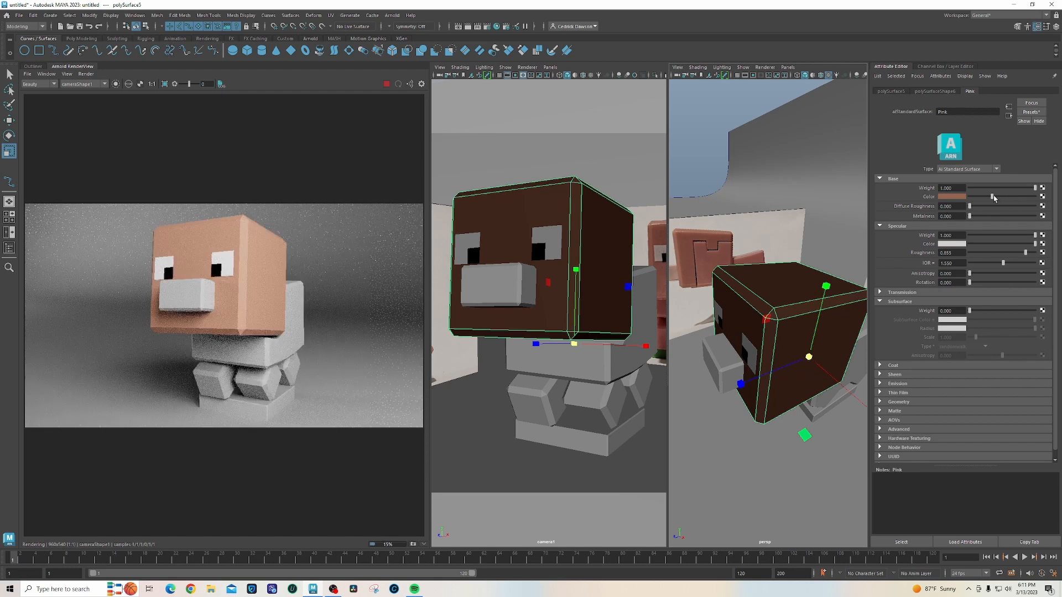
{"action": "left_click_drag", "start_coordinate": [993, 197], "coordinate": [1000, 197]}
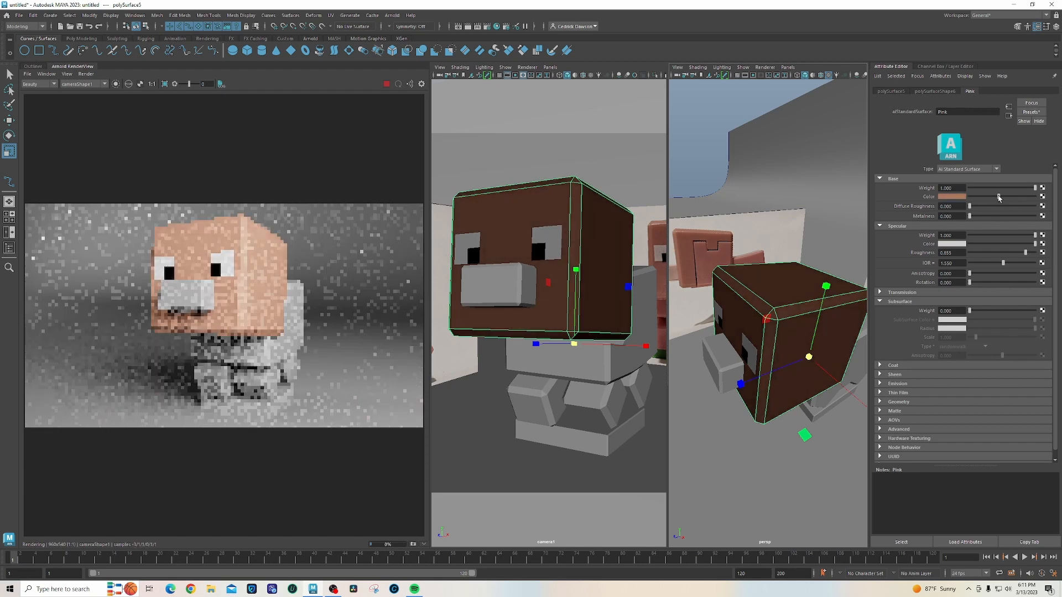
{"action": "left_click", "coordinate": [952, 198]}
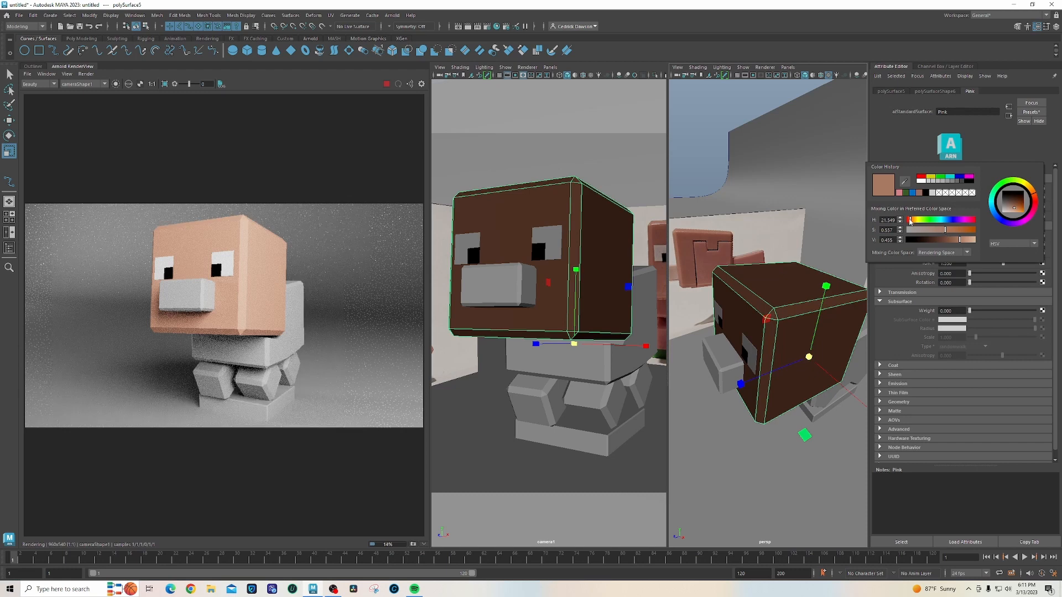
{"action": "left_click_drag", "start_coordinate": [910, 220], "coordinate": [908, 221]}
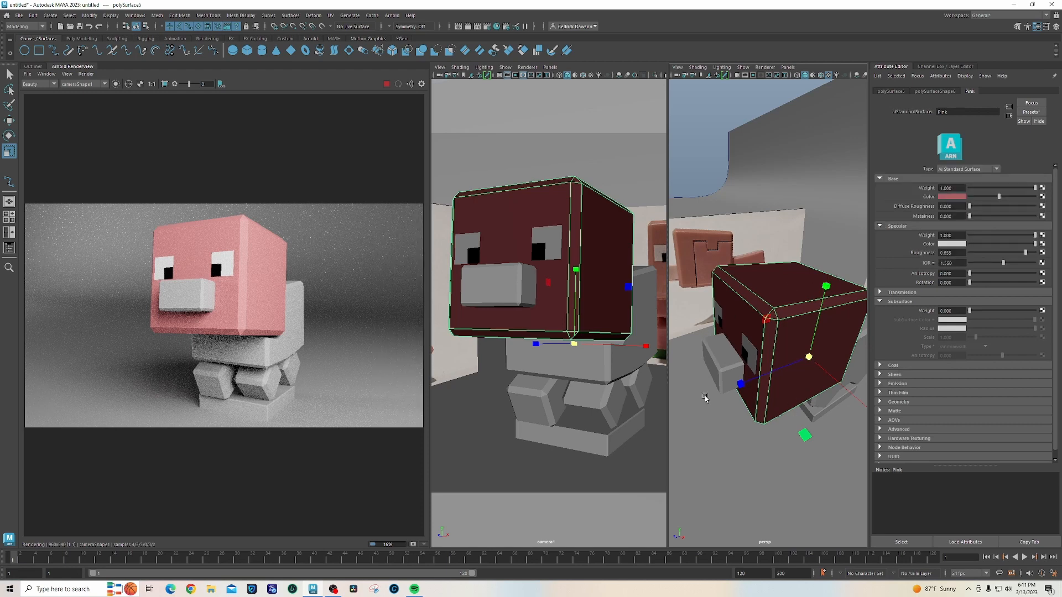
- Assign the existing Pink material to the pig's body and all of its legs
{"action": "left_click", "coordinate": [603, 372]}
{"action": "left_click", "coordinate": [558, 394], "text": "shift"}
{"action": "left_click", "coordinate": [606, 397], "text": "shift"}
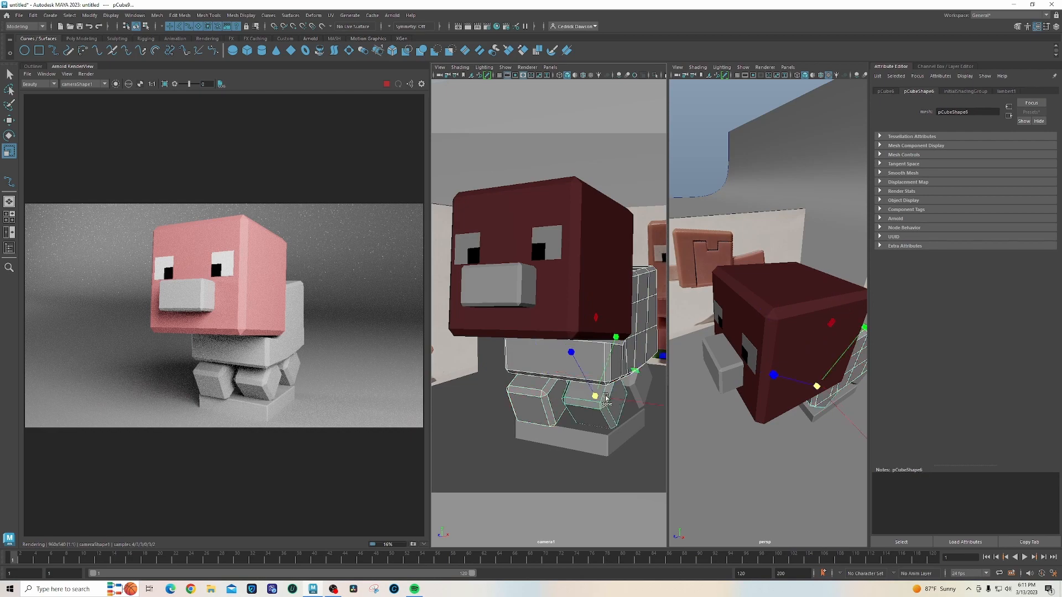
{"action": "left_click", "coordinate": [634, 385], "text": "shift"}
{"action": "left_click_drag", "start_coordinate": [830, 382], "coordinate": [764, 387], "text": "alt"}
{"action": "left_click", "coordinate": [763, 377], "text": "shift"}
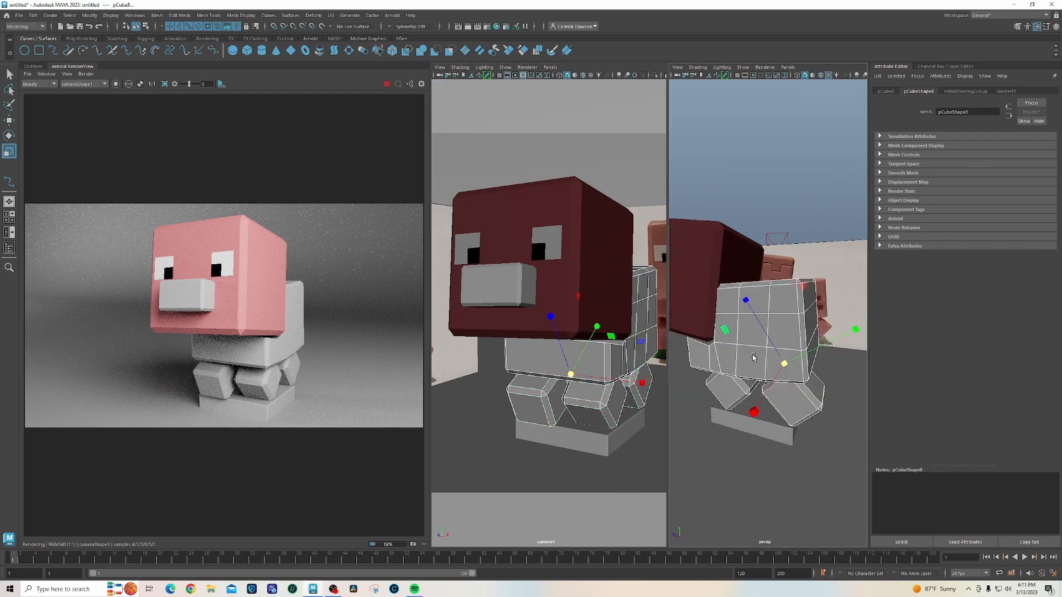
{"action": "right_click_drag", "start_coordinate": [753, 344], "coordinate": [816, 504]}
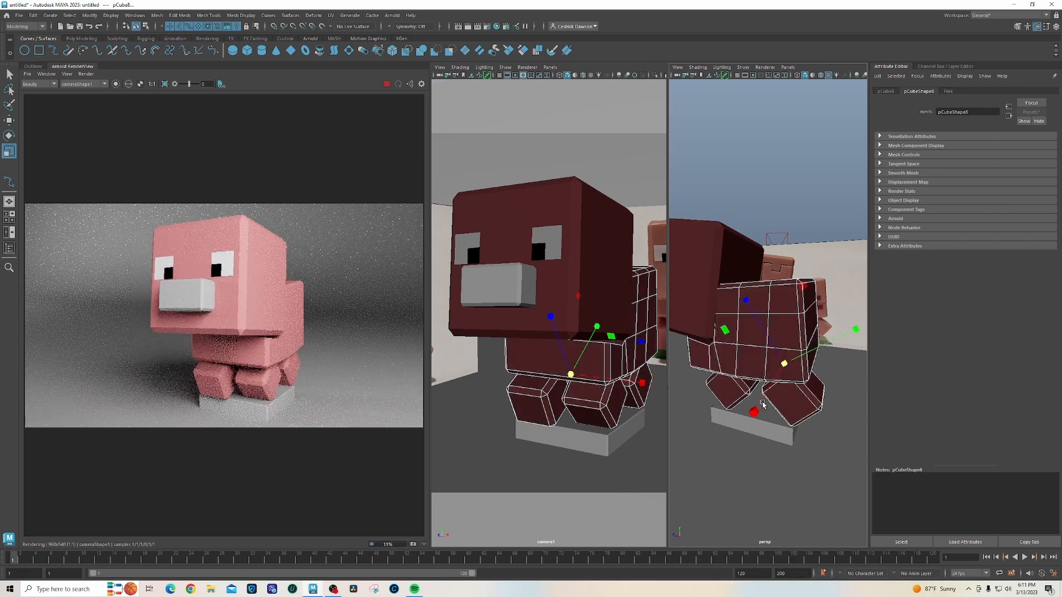
- Delete the scene's unused material nodes in the Hypershade, then minimize its window
{"action": "left_click", "coordinate": [730, 422]}
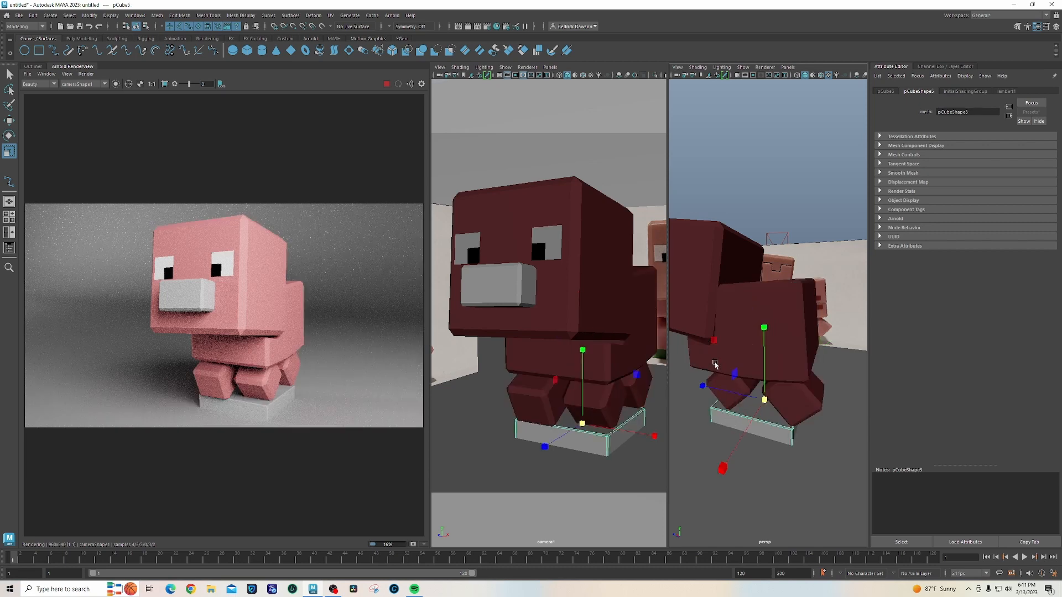
{"action": "left_click_drag", "start_coordinate": [708, 297], "coordinate": [758, 299], "text": "alt"}
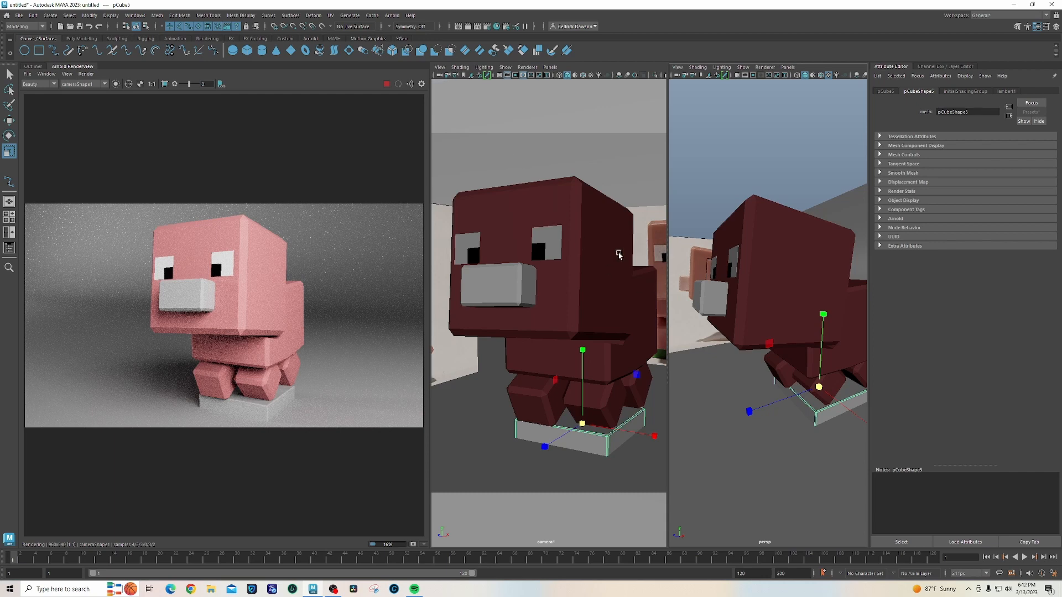
{"action": "left_click", "coordinate": [496, 27]}
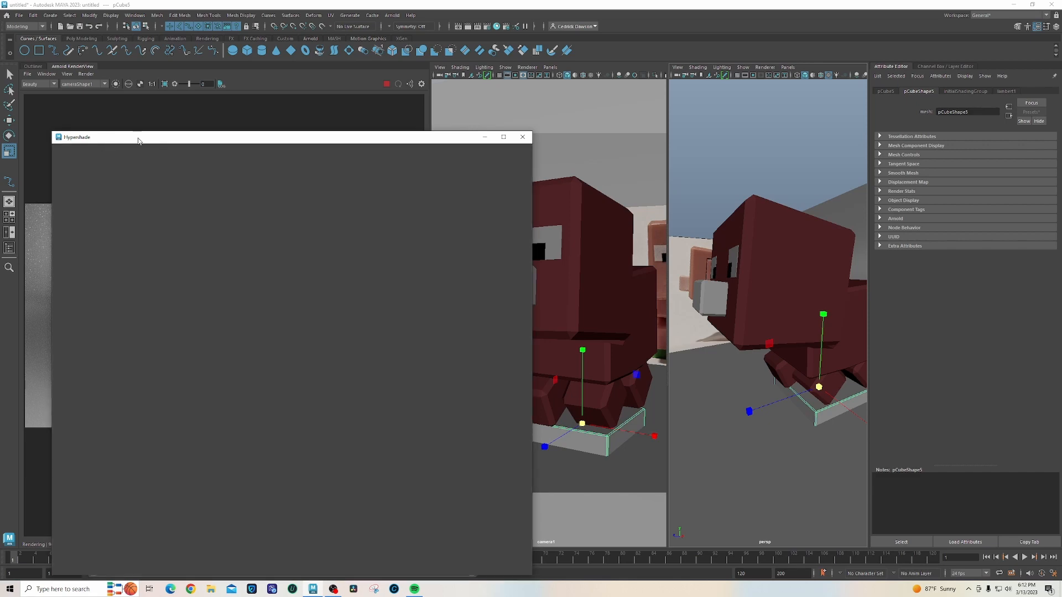
{"action": "left_click_drag", "start_coordinate": [138, 141], "coordinate": [477, 122]}
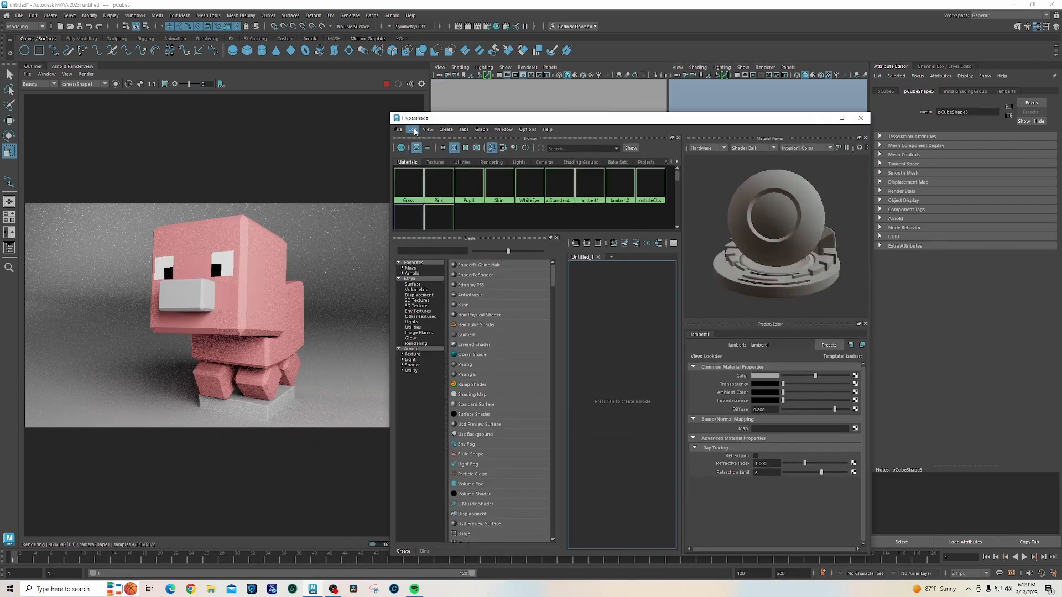
{"action": "left_click", "coordinate": [415, 132]}
{"action": "left_click", "coordinate": [443, 151]}
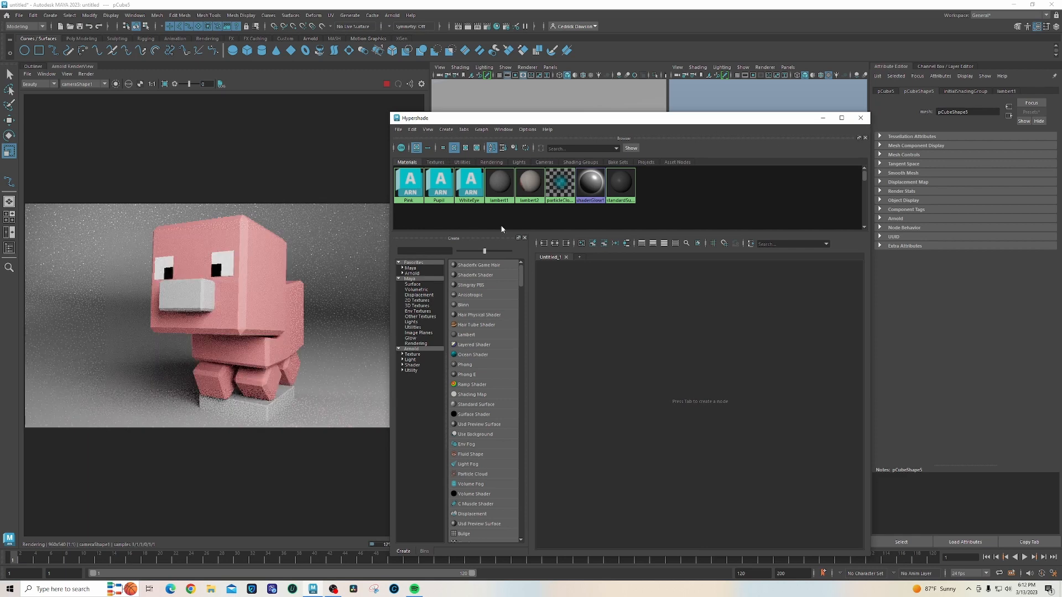
{"action": "left_click", "coordinate": [823, 118]}
- Assign a new aiStandardSurface material to the pig's snout
{"action": "left_click", "coordinate": [712, 303]}
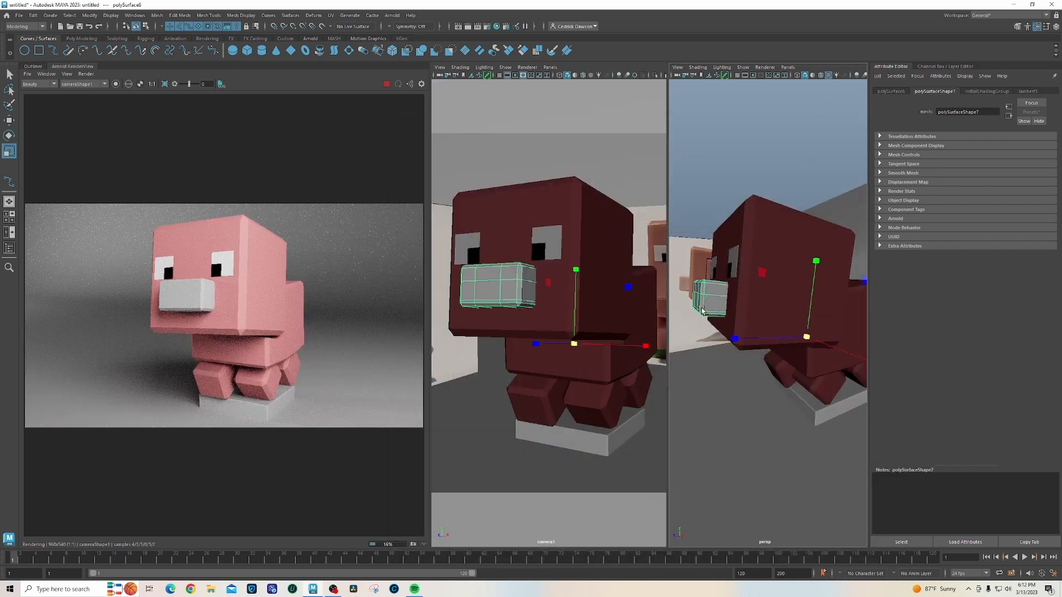
{"action": "left_click_drag", "start_coordinate": [708, 302], "coordinate": [735, 305], "text": "alt"}
{"action": "scroll", "coordinate": [757, 302], "scroll_direction": "up", "scroll_amount": 8}
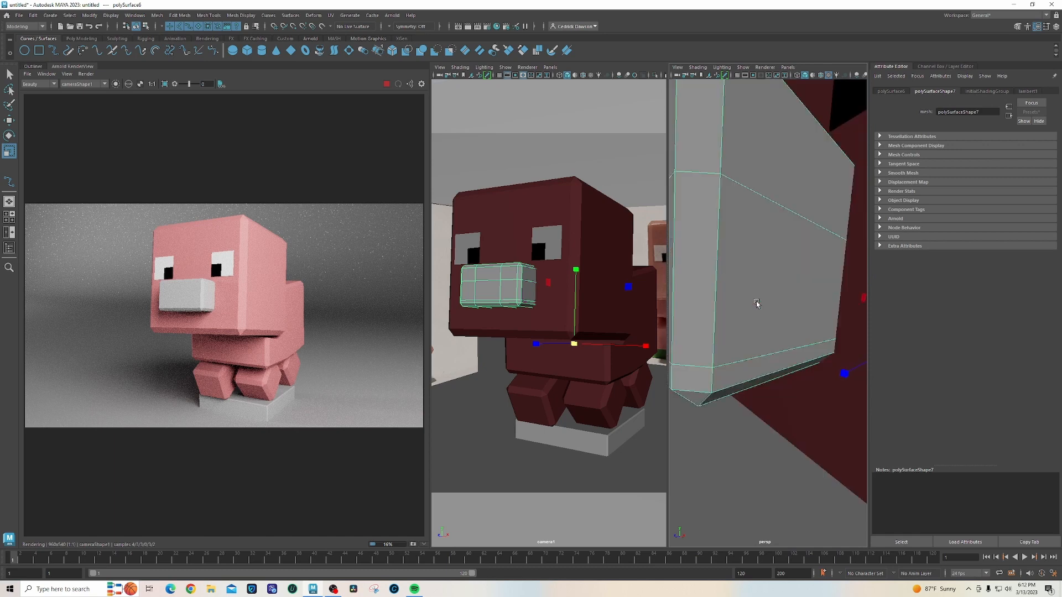
{"action": "key", "text": "f"}
{"action": "right_click_drag", "start_coordinate": [783, 301], "coordinate": [785, 515]}
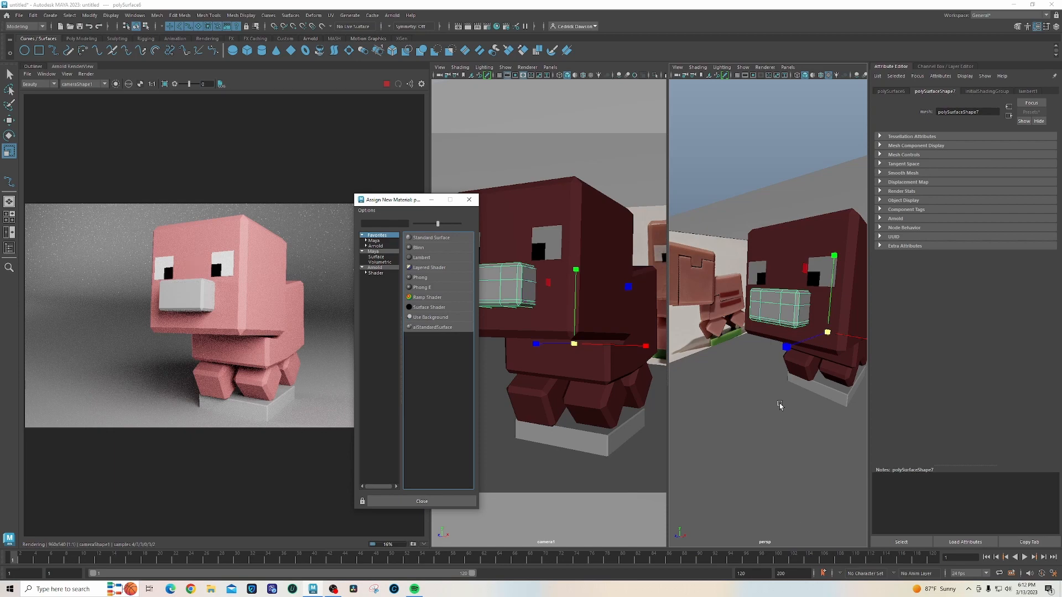
{"action": "left_click", "coordinate": [433, 329]}
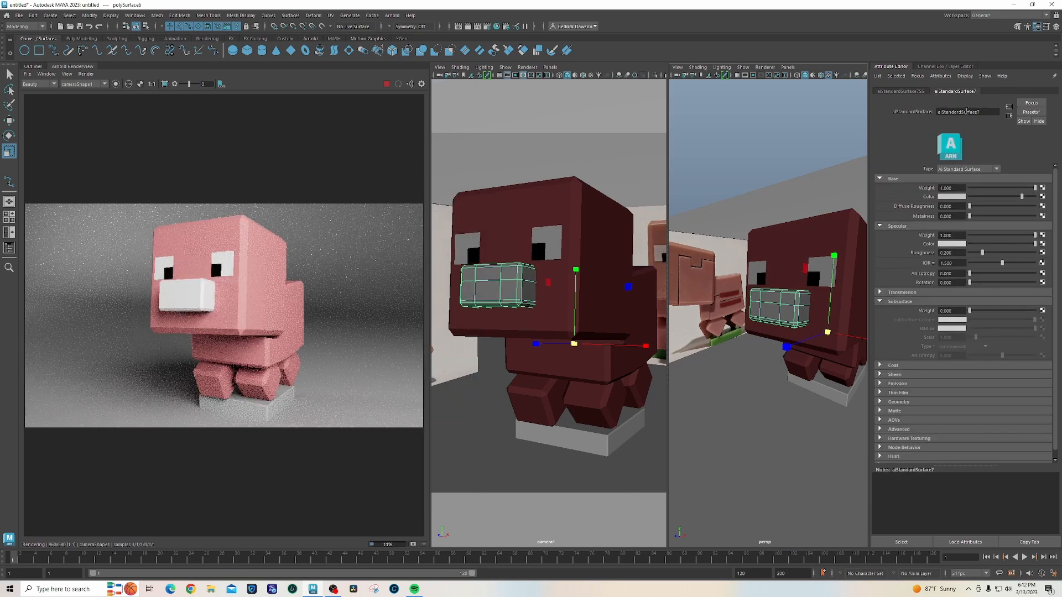
- Rename the snout's material to Nose and set its specular IOR to the Plastic preset
{"action": "double_click", "coordinate": [965, 112]}
{"action": "type", "text": "Nos"}
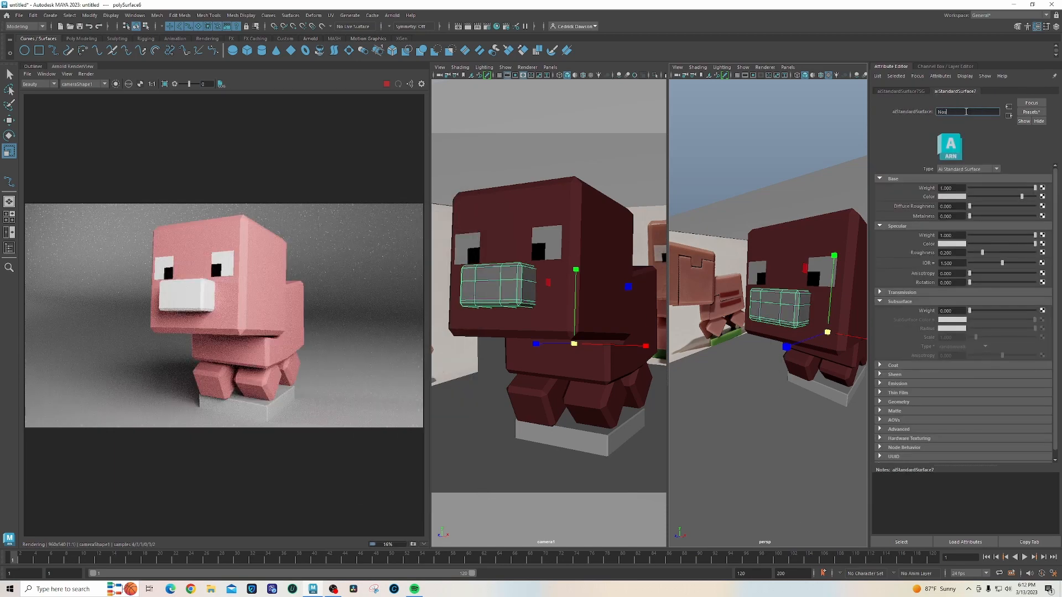
{"action": "type", "text": "e"}
{"action": "key", "text": "Return"}
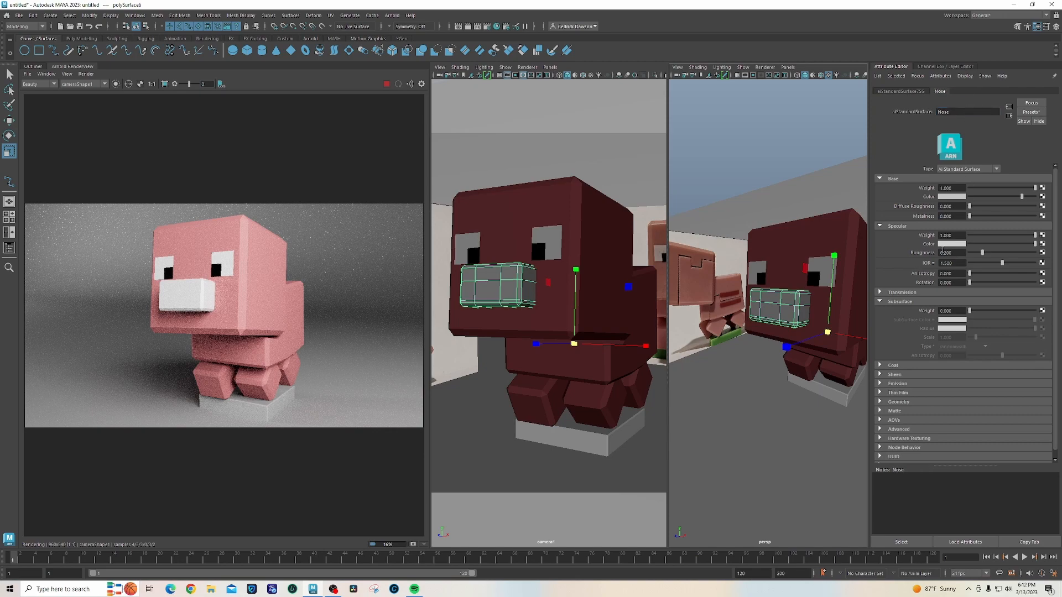
{"action": "left_click", "coordinate": [933, 267]}
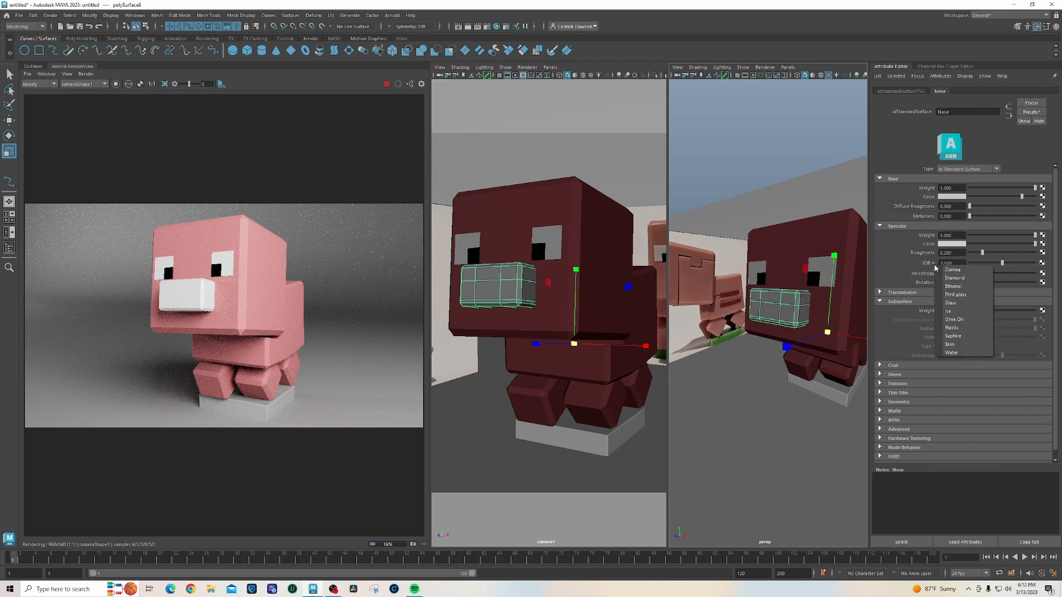
{"action": "left_click", "coordinate": [960, 328]}
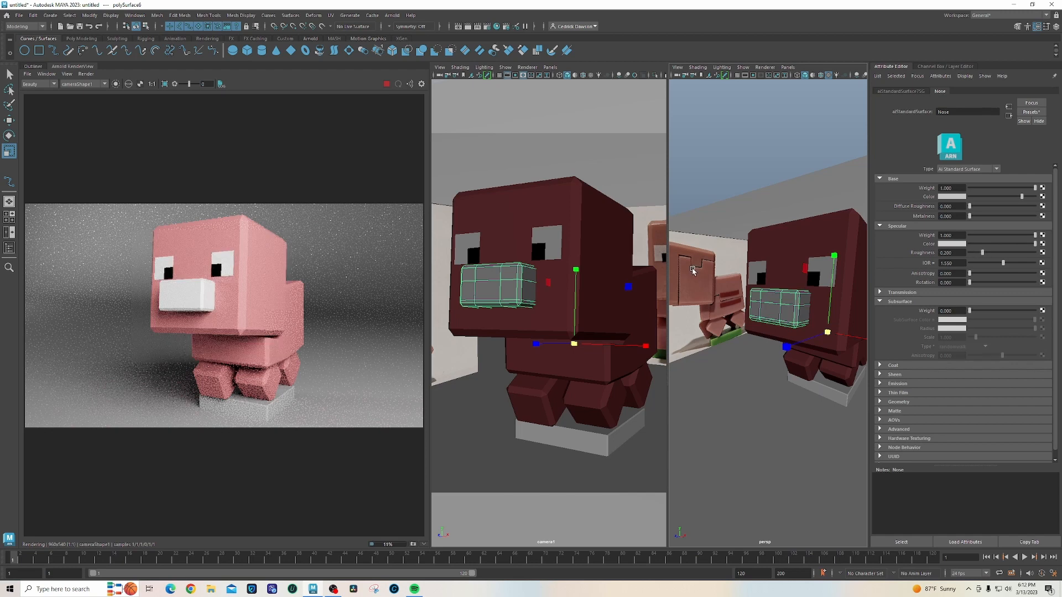
- Set the Nose material's specular roughness to 0.855, matching the head's Pink material
{"action": "left_click", "coordinate": [783, 244]}
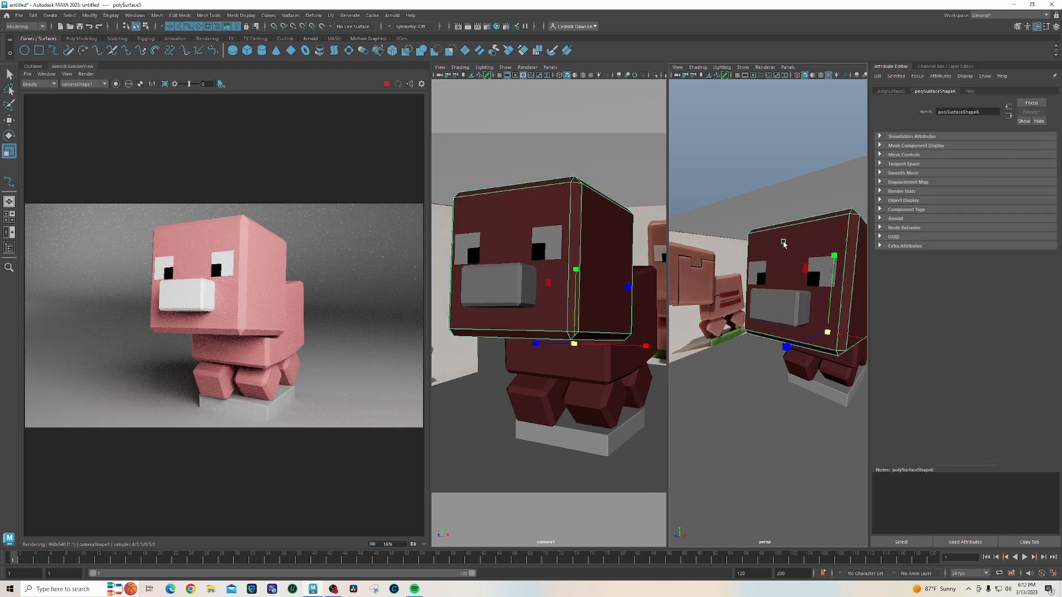
{"action": "left_click", "coordinate": [971, 91]}
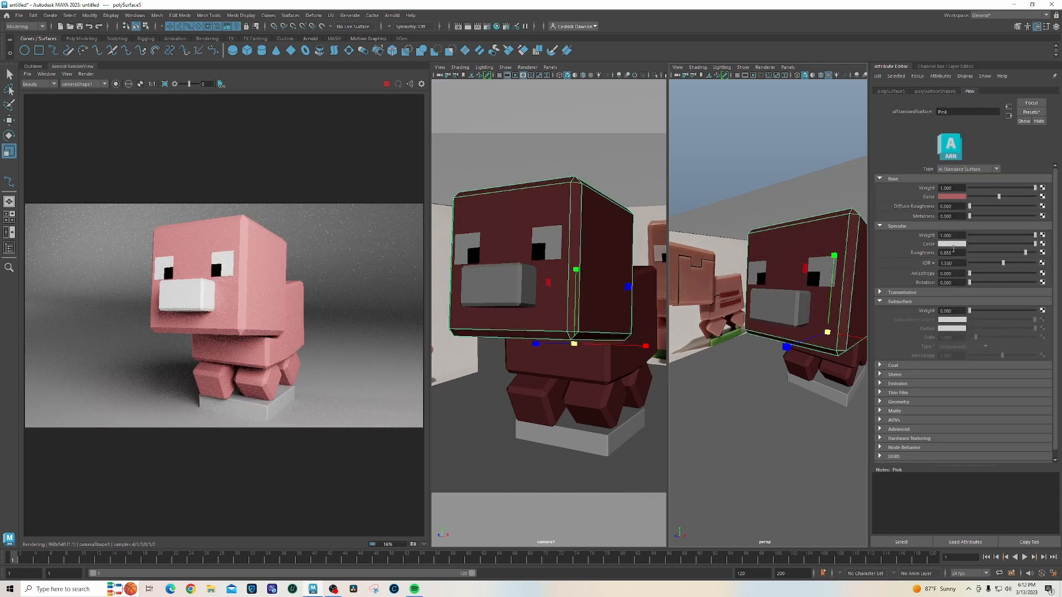
{"action": "left_click", "coordinate": [795, 303]}
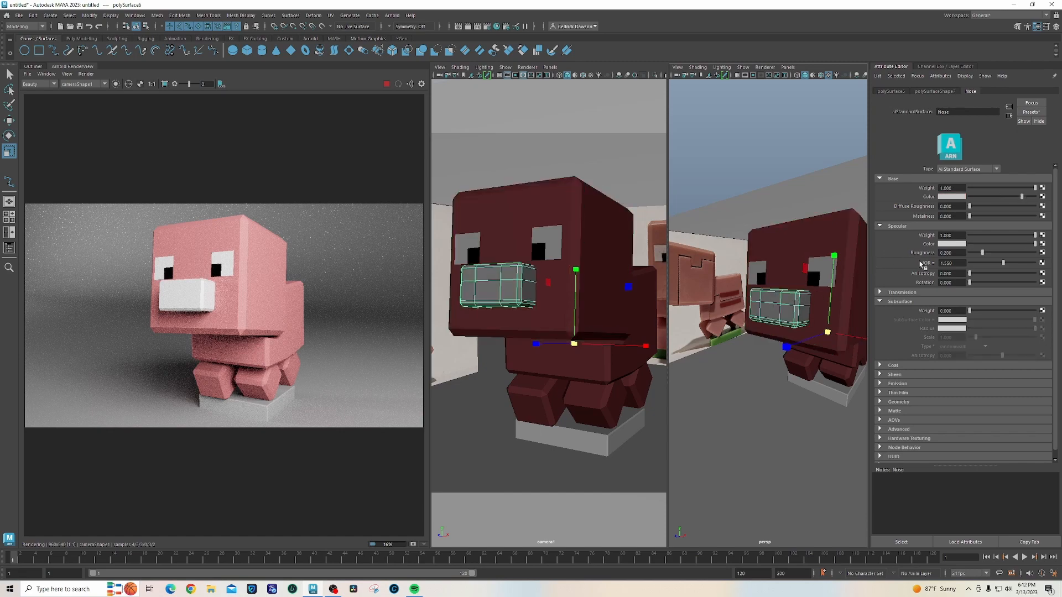
{"action": "left_click", "coordinate": [954, 253]}
{"action": "type", "text": ".855"}
{"action": "key", "text": "Return"}
{"action": "left_click", "coordinate": [953, 197]}
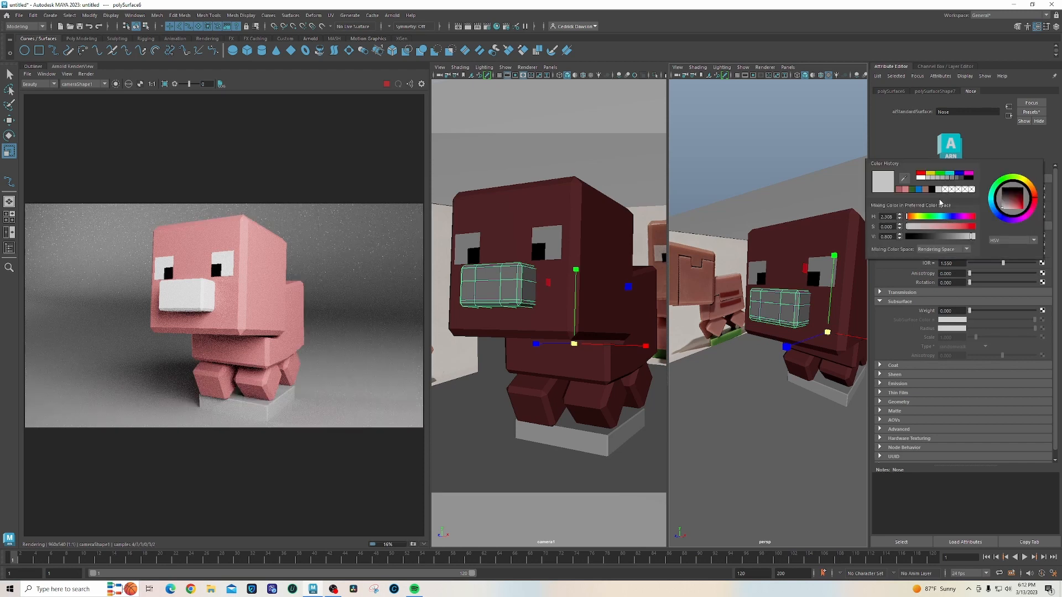
{"action": "left_click", "coordinate": [904, 178]}
{"action": "left_click", "coordinate": [718, 274]}
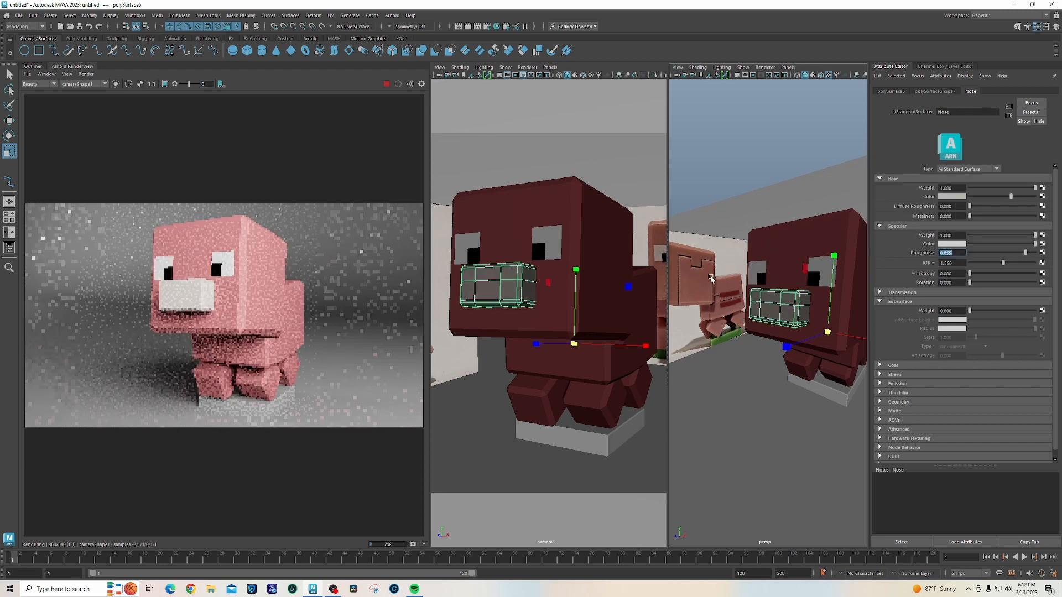
- Set the Nose material's base color by sampling the snout of the side-view reference pig
{"action": "left_click_drag", "start_coordinate": [712, 278], "coordinate": [742, 276], "text": "alt"}
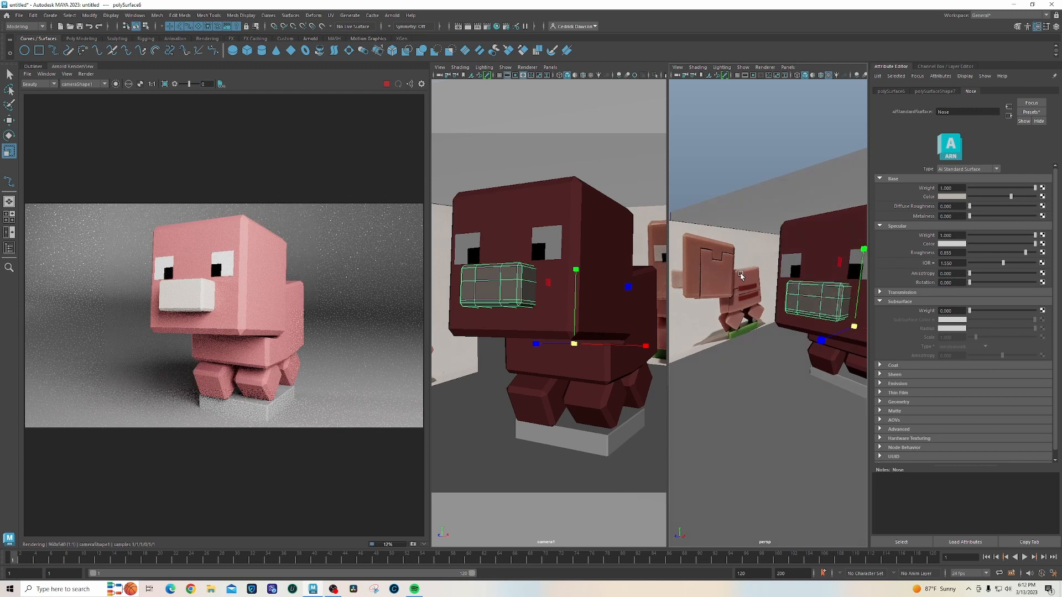
{"action": "left_click", "coordinate": [952, 198]}
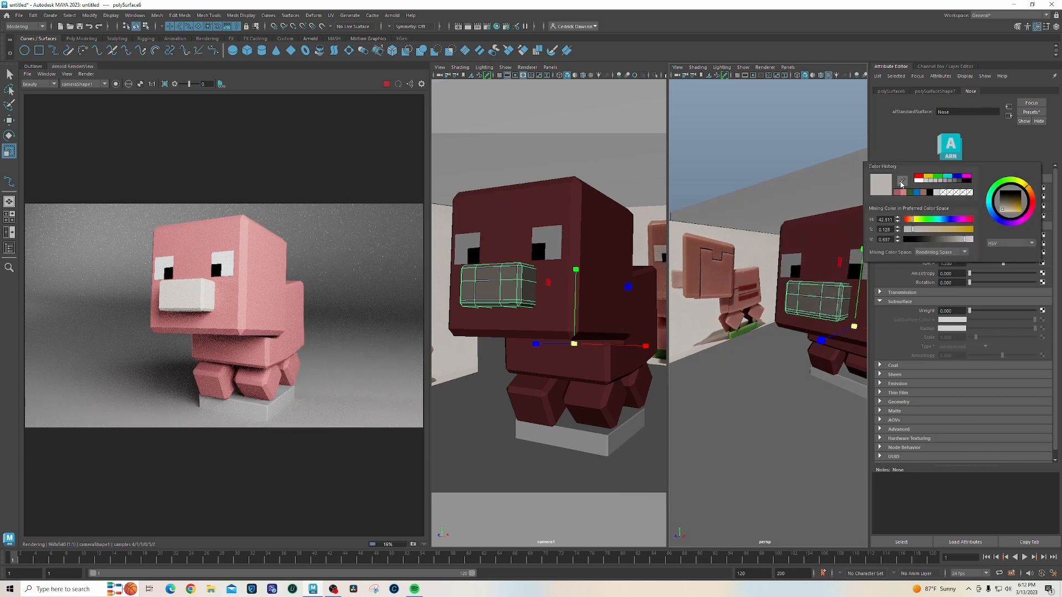
{"action": "left_click", "coordinate": [903, 181]}
{"action": "left_click", "coordinate": [678, 282]}
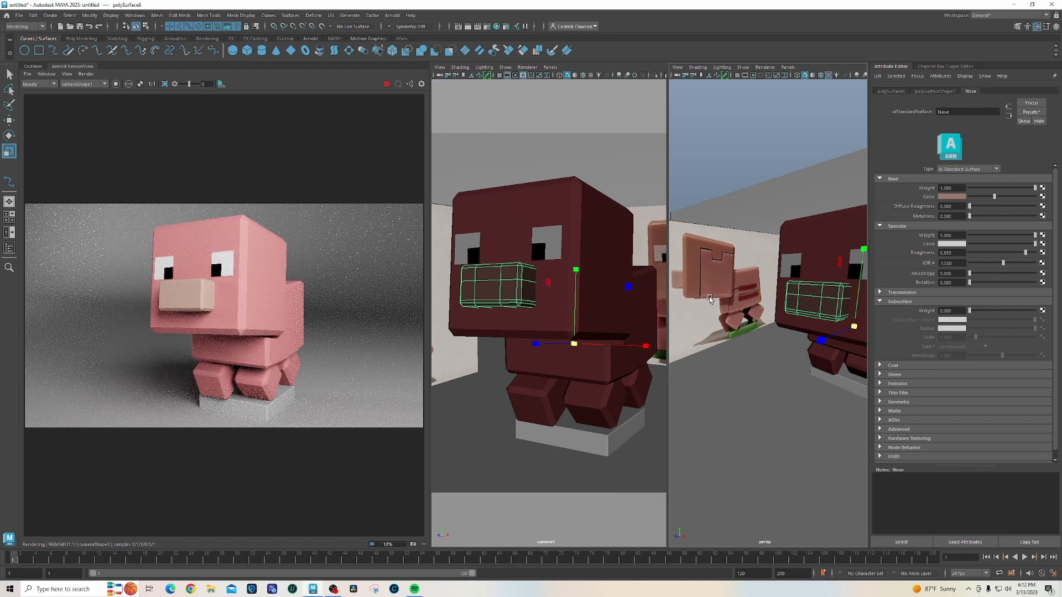
- Assign a new aiStandardSurface material to the two nostril faces on the front of the snout
{"action": "mouse_move", "coordinate": [711, 299]}
{"action": "left_mouse_down", "text": "alt"}
{"action": "mouse_move", "coordinate": [744, 322]}
{"action": "mouse_move", "coordinate": [768, 296]}
{"action": "mouse_move", "coordinate": [778, 306]}
{"action": "mouse_move", "coordinate": [741, 298]}
{"action": "mouse_move", "coordinate": [775, 294]}
{"action": "left_mouse_up", "text": "alt"}
{"action": "right_click_drag", "start_coordinate": [757, 293], "coordinate": [761, 316]}
{"action": "left_click", "coordinate": [760, 303]}
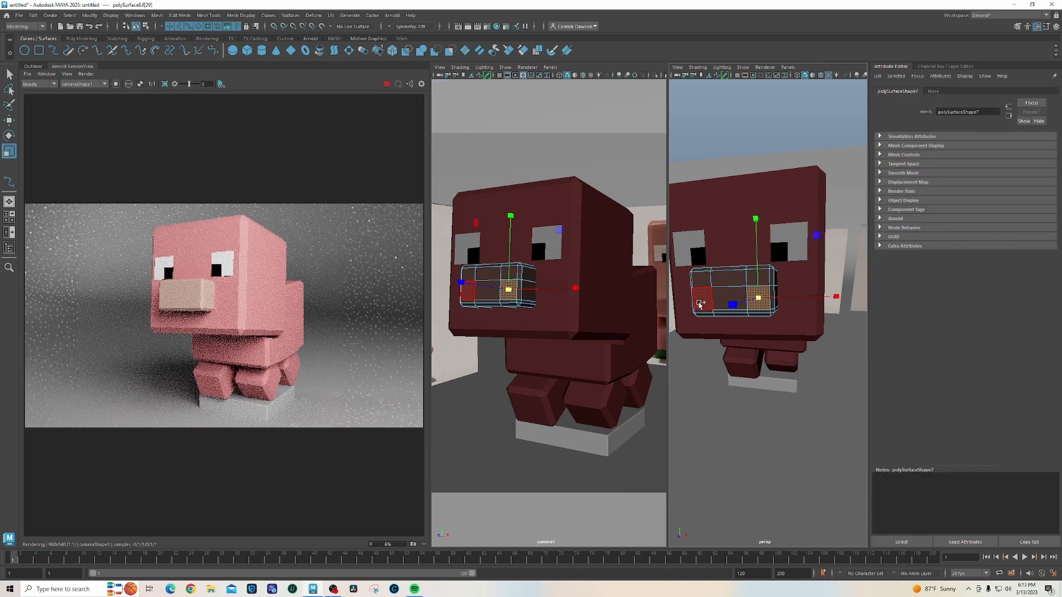
{"action": "left_click", "coordinate": [700, 304], "text": "shift"}
{"action": "right_click_drag", "start_coordinate": [707, 286], "coordinate": [698, 498]}
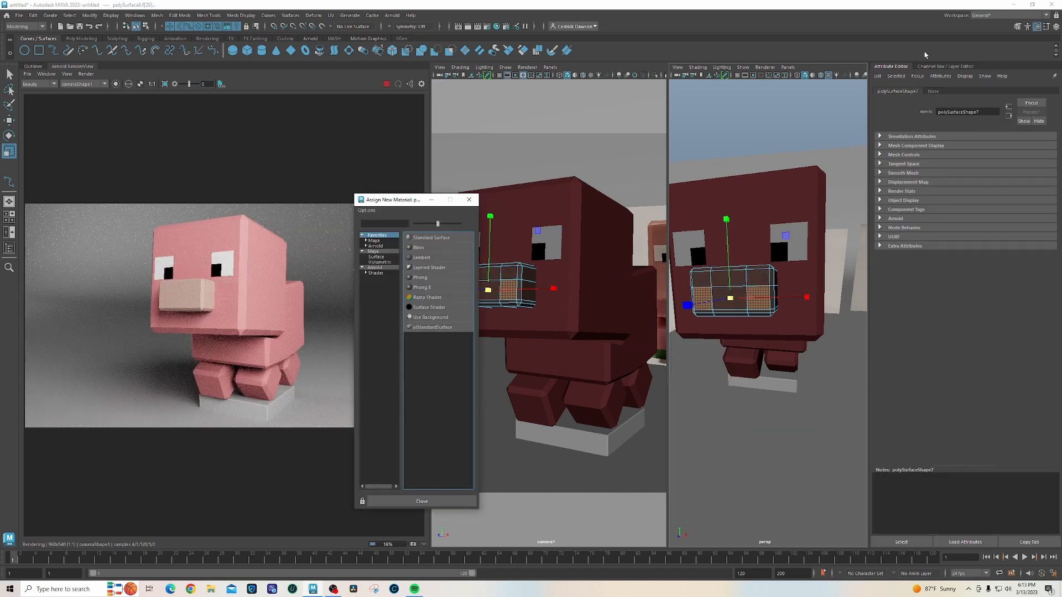
{"action": "left_click", "coordinate": [437, 328]}
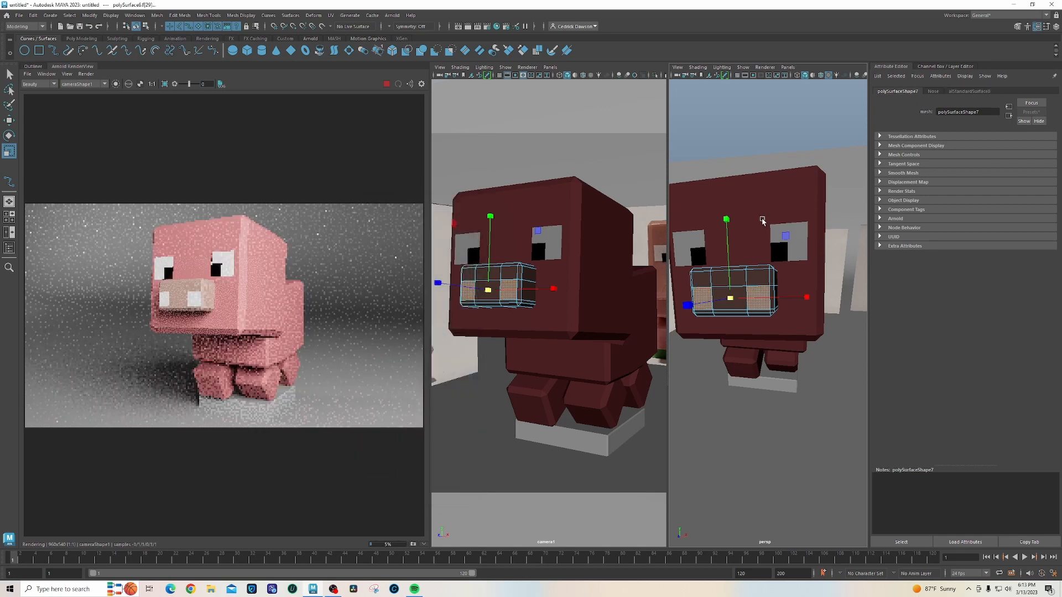
- Rename the nostril faces' material to Nostril and set its specular IOR to the Plastic preset
{"action": "double_click", "coordinate": [975, 111]}
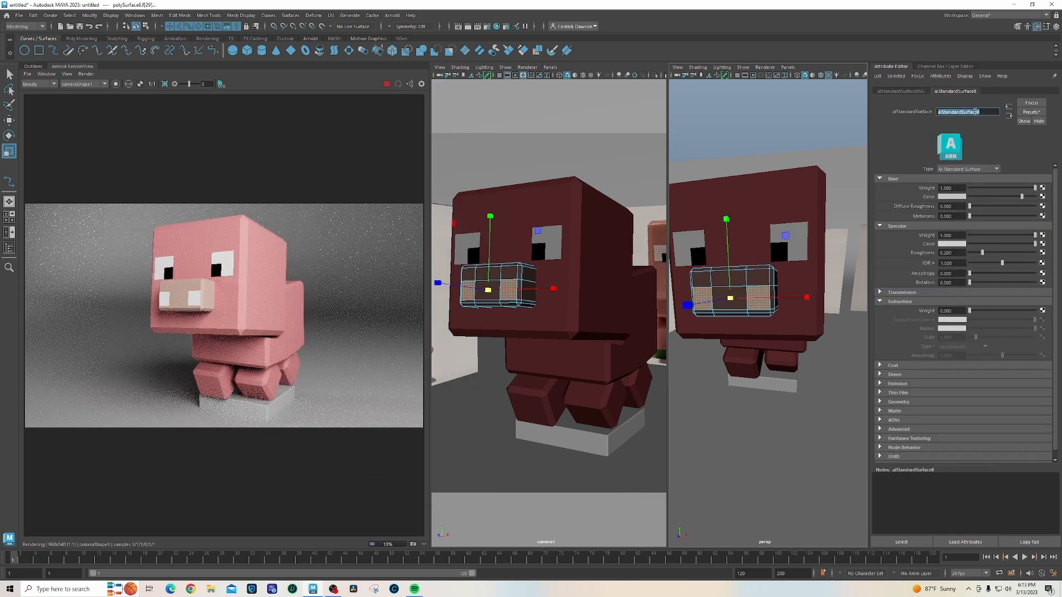
{"action": "type", "text": "Nostril"}
{"action": "key", "text": "Return"}
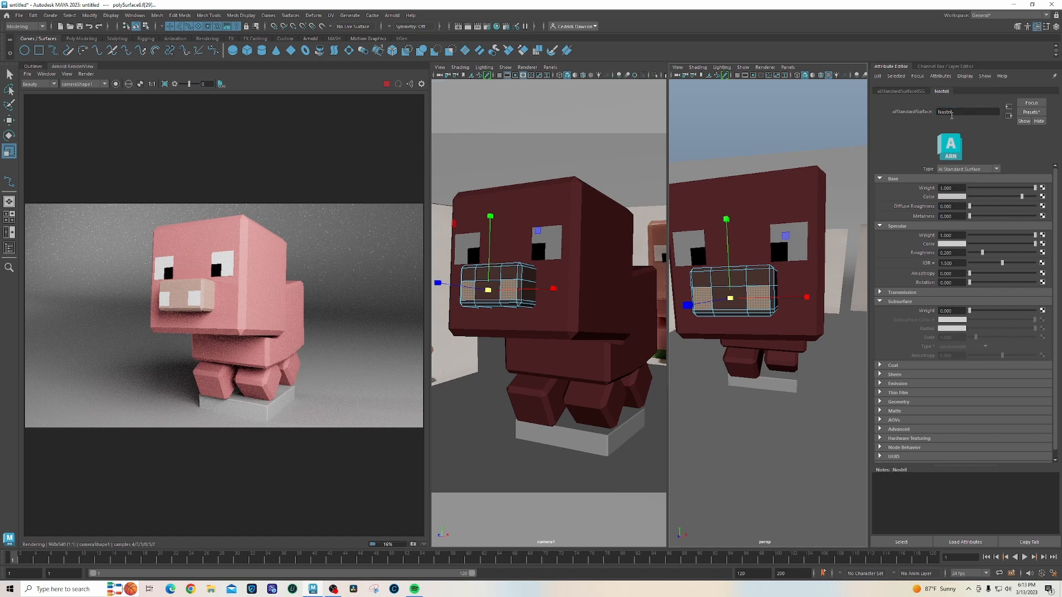
{"action": "right_click", "coordinate": [940, 267]}
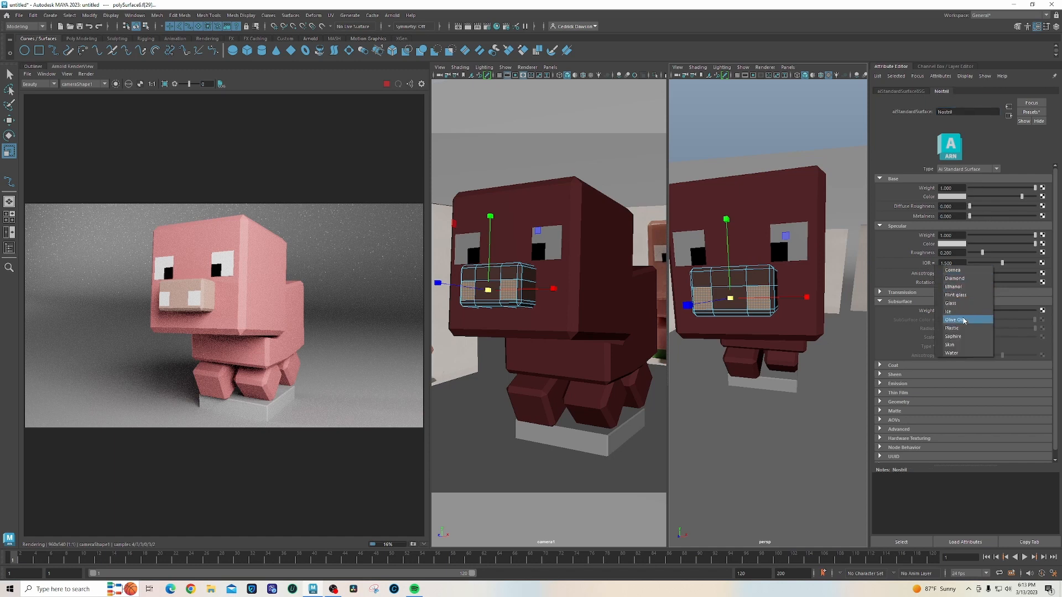
{"action": "left_click", "coordinate": [964, 329]}
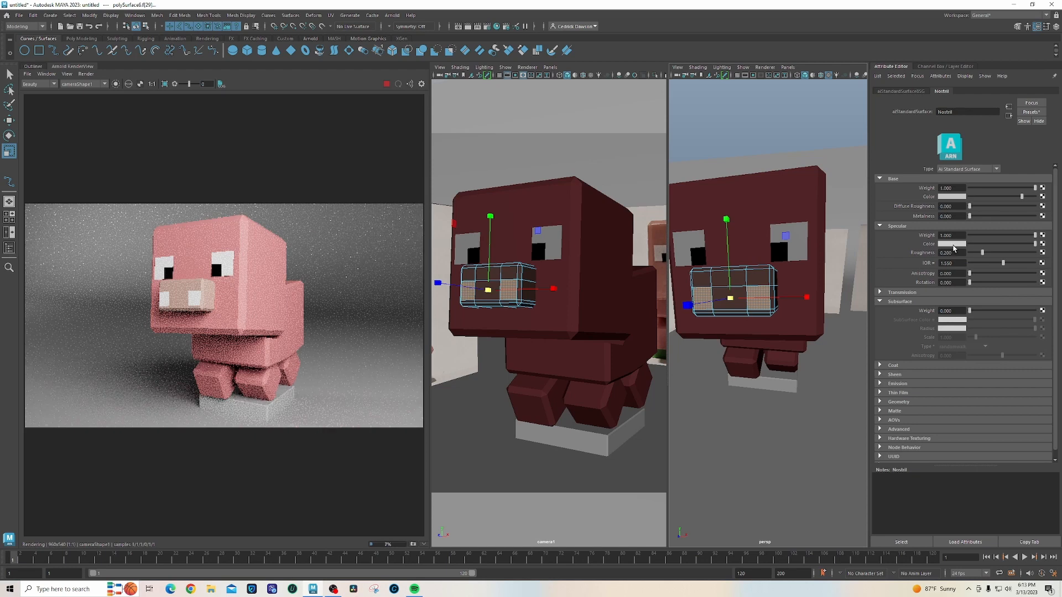
{"action": "left_click", "coordinate": [953, 245]}
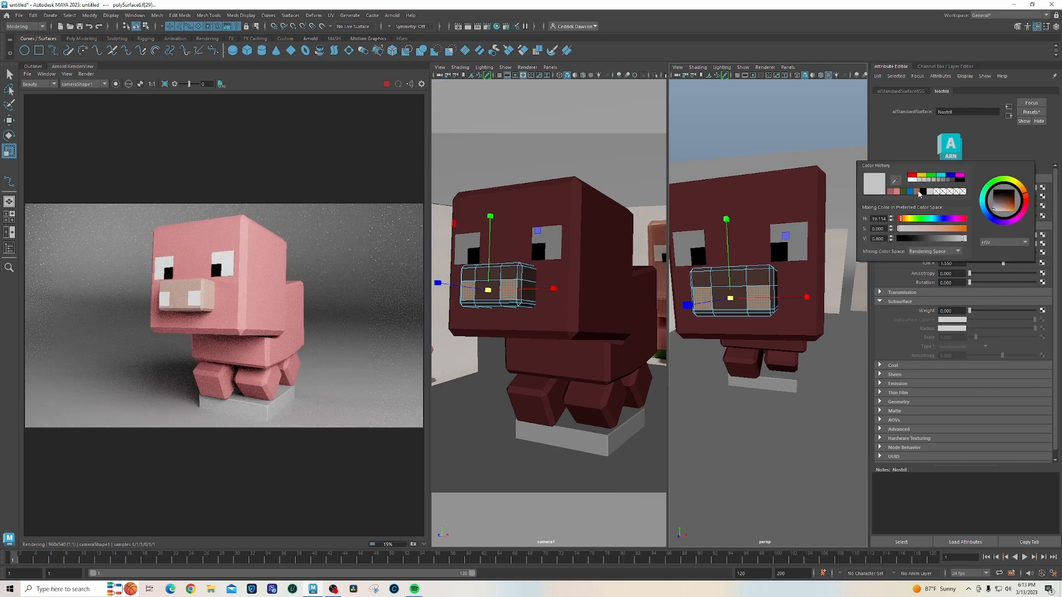
{"action": "left_click", "coordinate": [895, 180]}
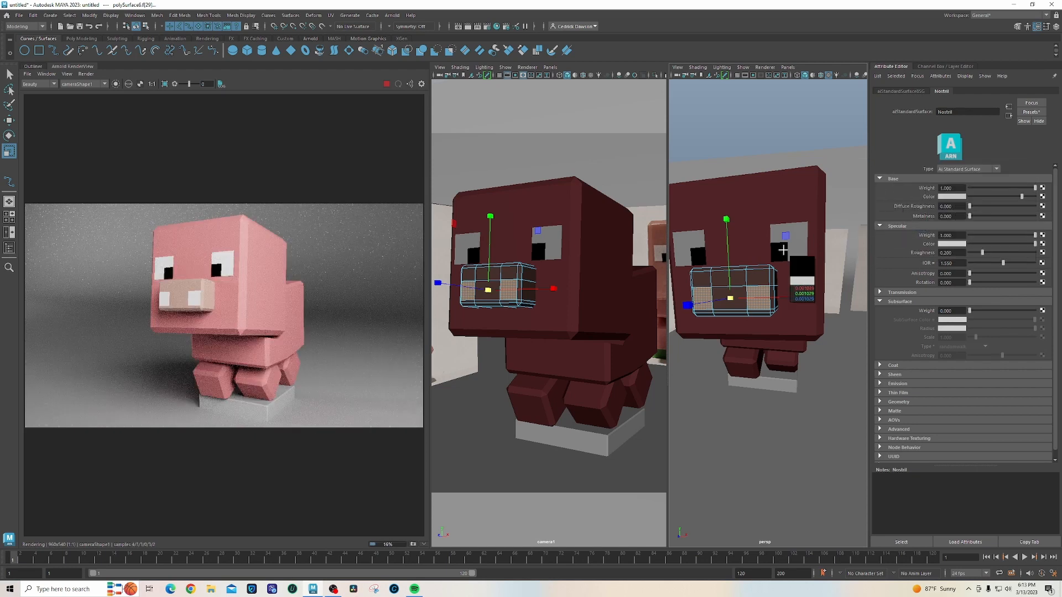
{"action": "left_click", "coordinate": [779, 272]}
- Set the Nostril material's base color to the dark red sampled from the front-view reference pig's nostril
{"action": "left_click_drag", "start_coordinate": [756, 293], "coordinate": [689, 316], "text": "alt"}
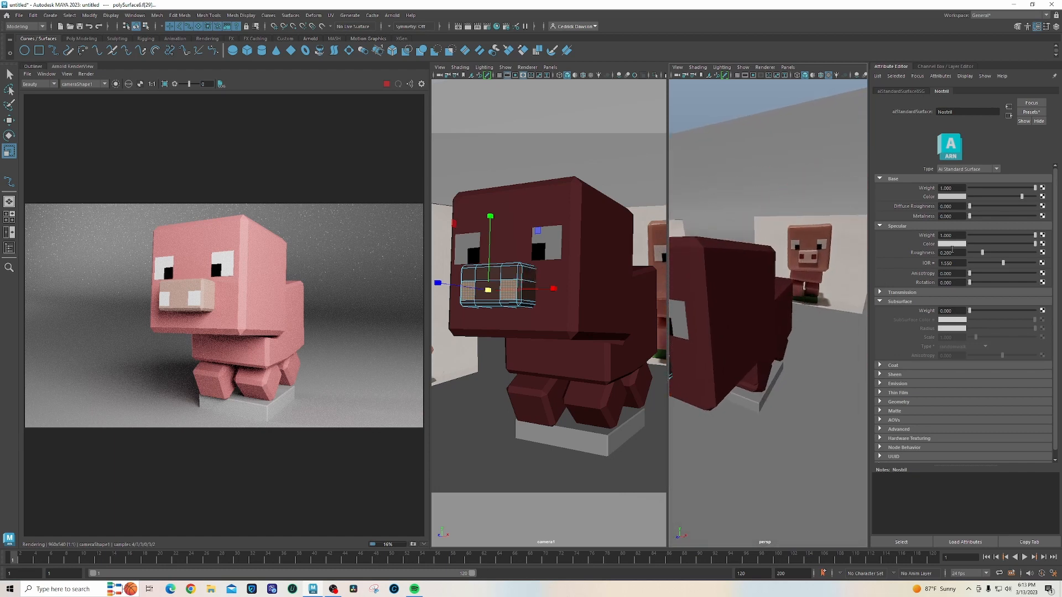
{"action": "left_click", "coordinate": [957, 200]}
{"action": "left_click", "coordinate": [895, 180]}
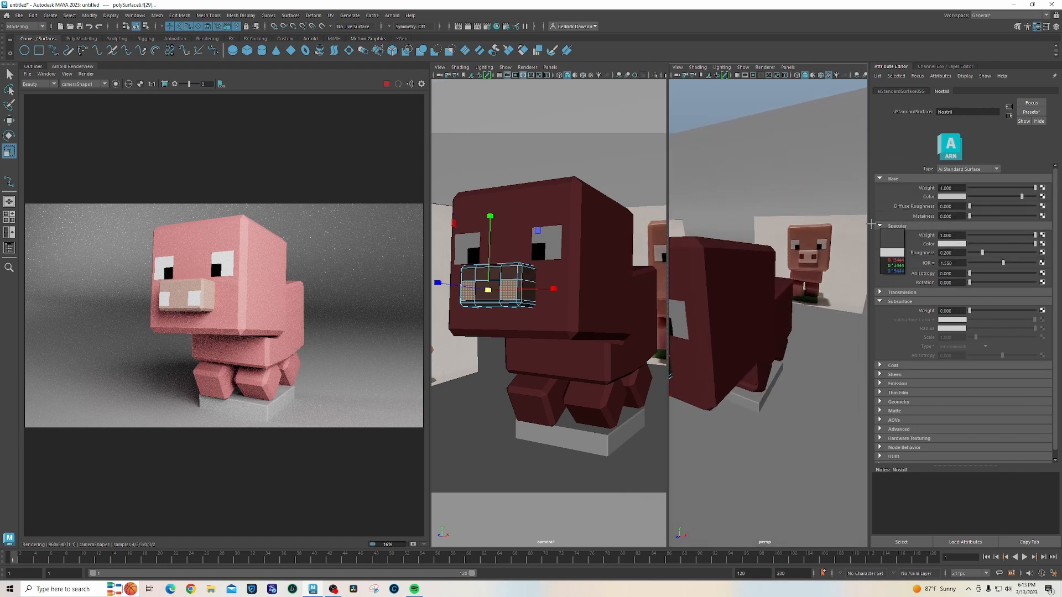
{"action": "left_click", "coordinate": [815, 256]}
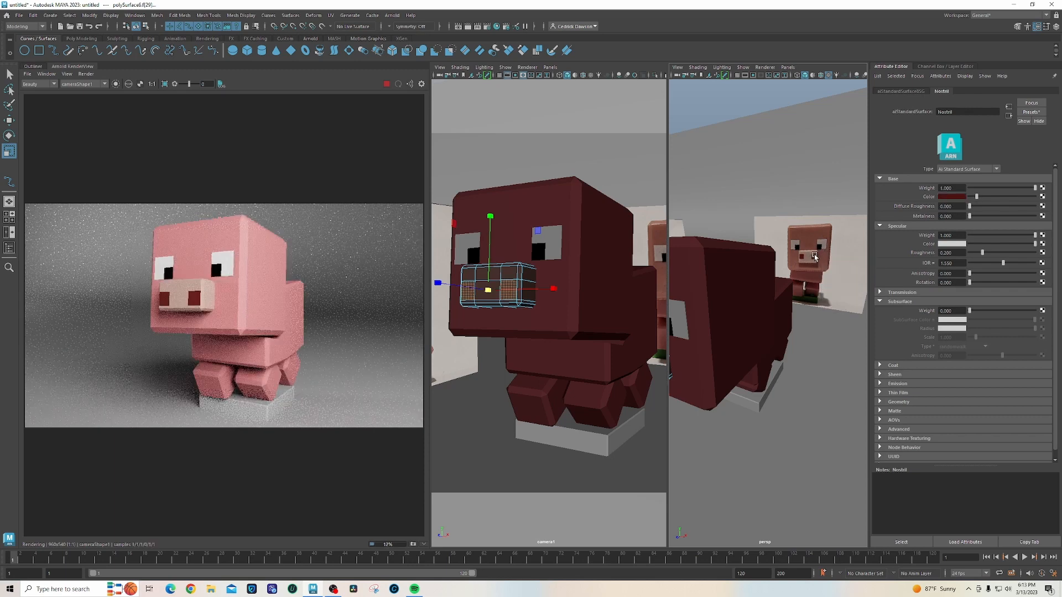
- Assign a new aiStandardSurface material named GrassBlock to the flat block under the pig's feet
{"action": "left_click", "coordinate": [750, 406]}
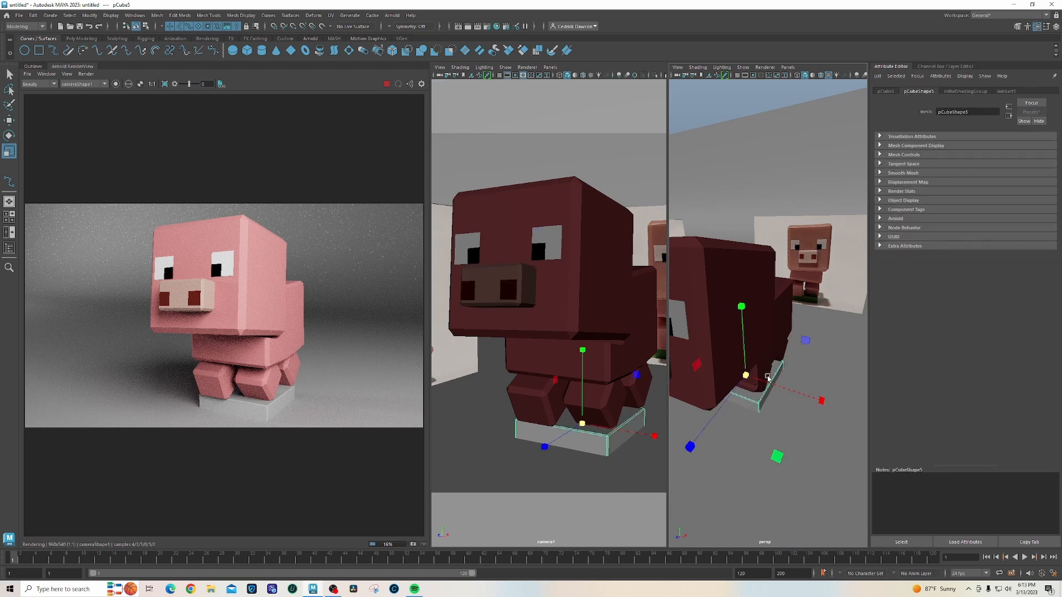
{"action": "right_click_drag", "start_coordinate": [756, 394], "coordinate": [754, 556]}
{"action": "left_click", "coordinate": [438, 327]}
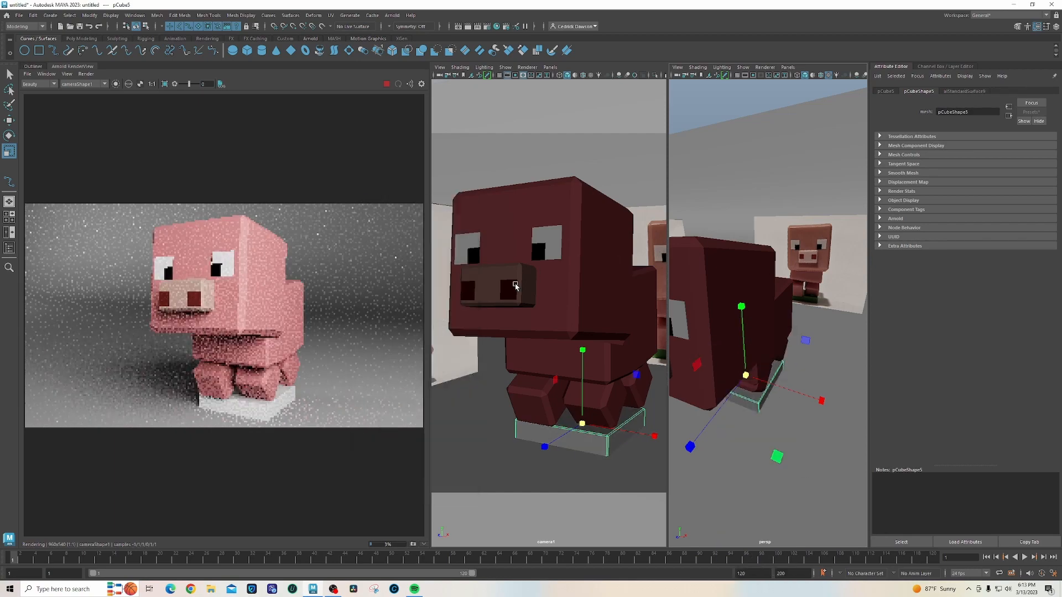
{"action": "double_click", "coordinate": [972, 111]}
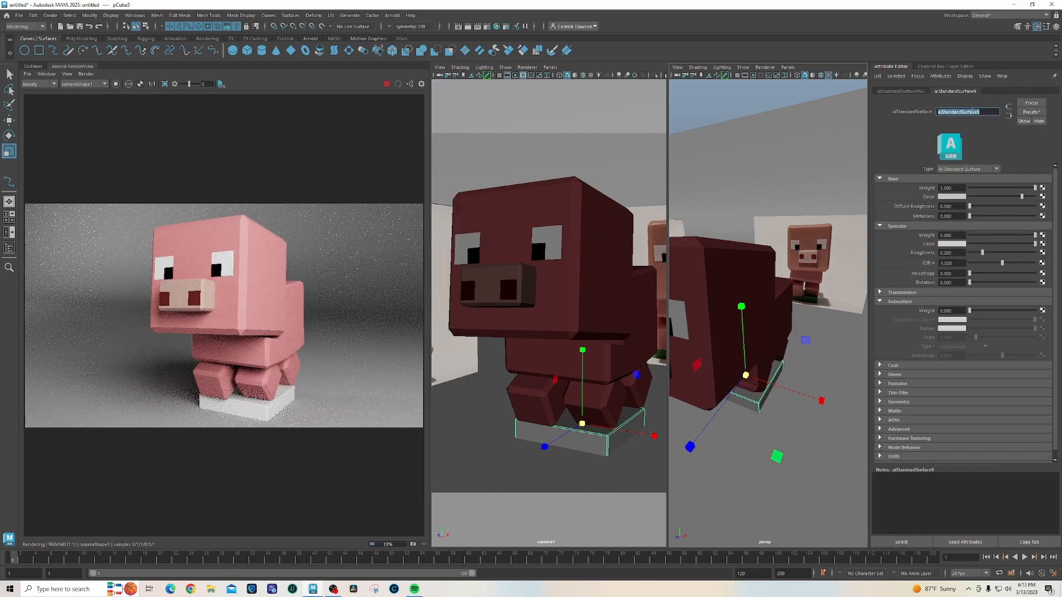
{"action": "type", "text": "GrassBlock"}
{"action": "key", "text": "Return"}
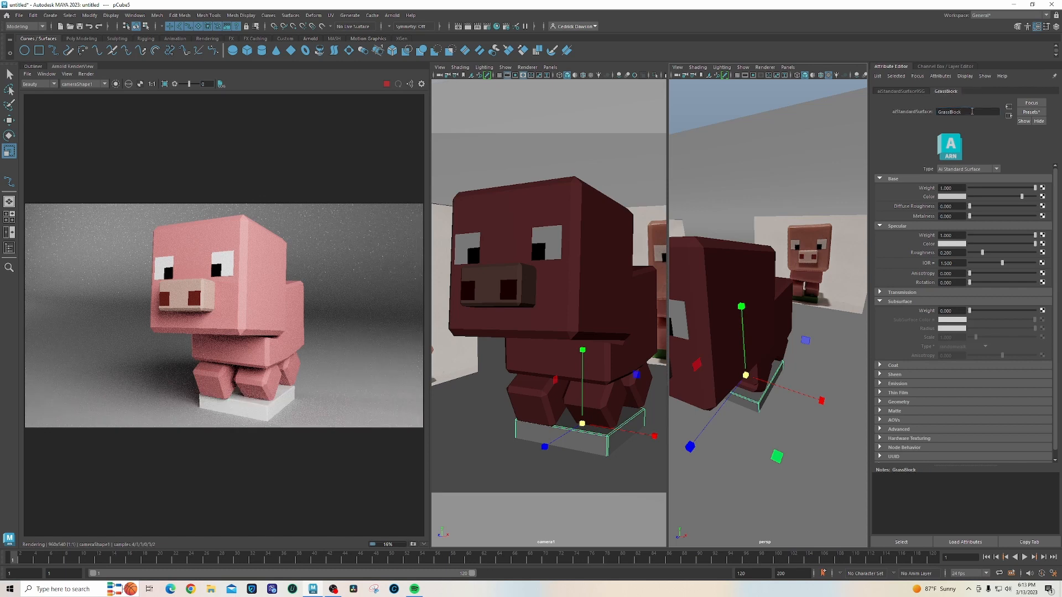
- Set the GrassBlock material's specular IOR to the Plastic preset and its specular roughness to 0.7
{"action": "left_click", "coordinate": [937, 264]}
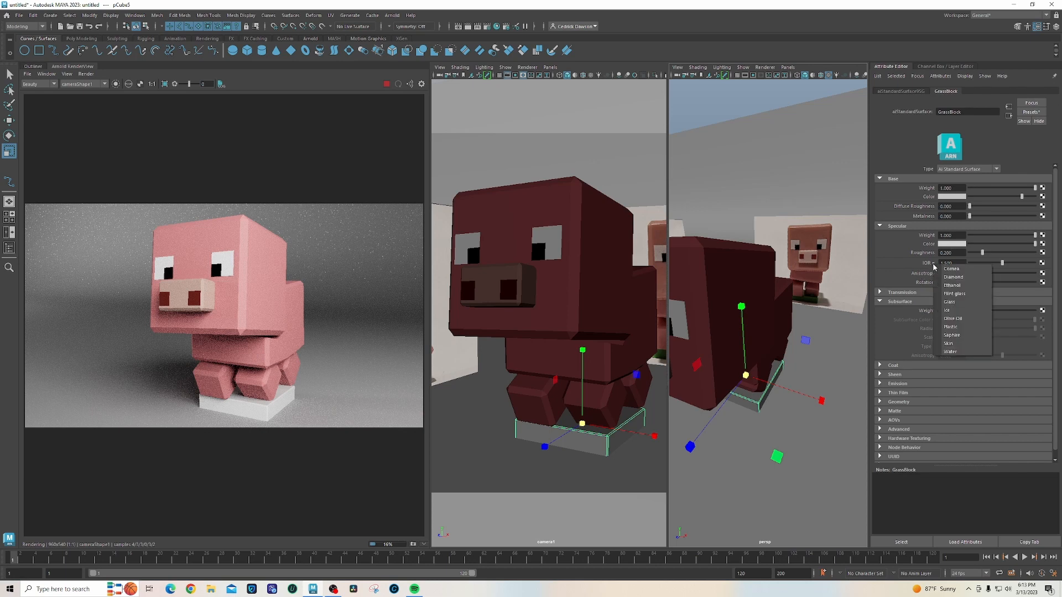
{"action": "left_click", "coordinate": [955, 328]}
{"action": "left_click", "coordinate": [960, 252]}
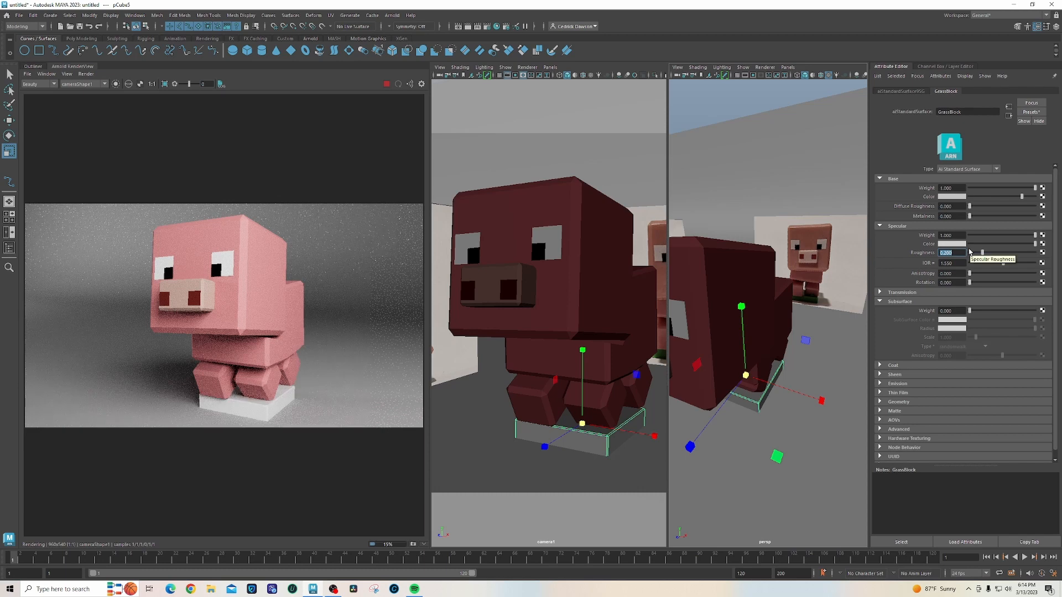
{"action": "key", "text": "BackSpace"}
{"action": "type", "text": ".7"}
{"action": "key", "text": "Return"}
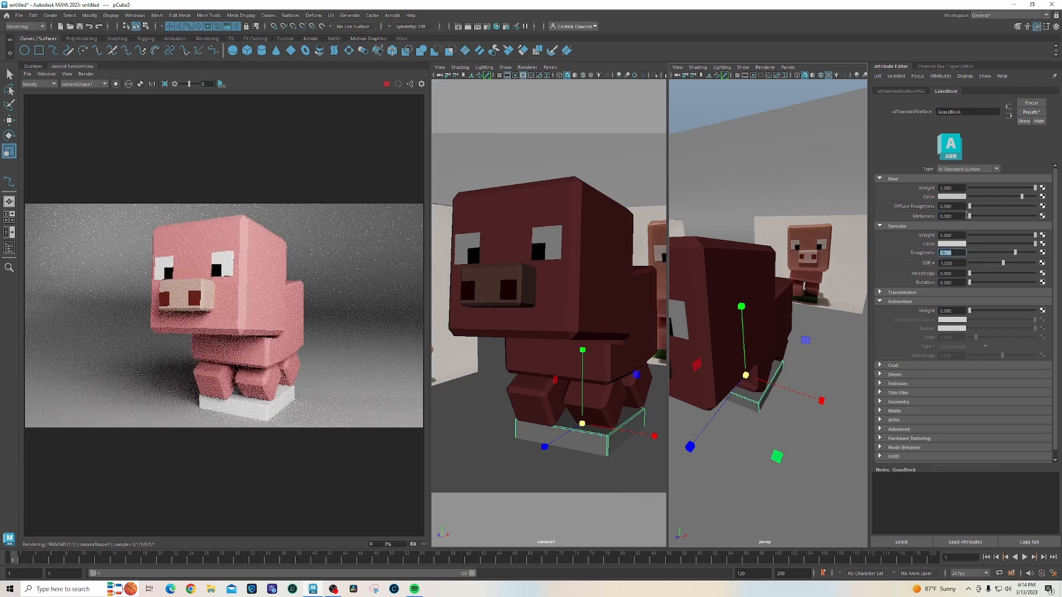
- Set the GrassBlock material's base color to the green sampled from the base in the reference image
{"action": "left_click_drag", "start_coordinate": [685, 331], "coordinate": [834, 250], "text": "alt"}
{"action": "left_click", "coordinate": [952, 196]}
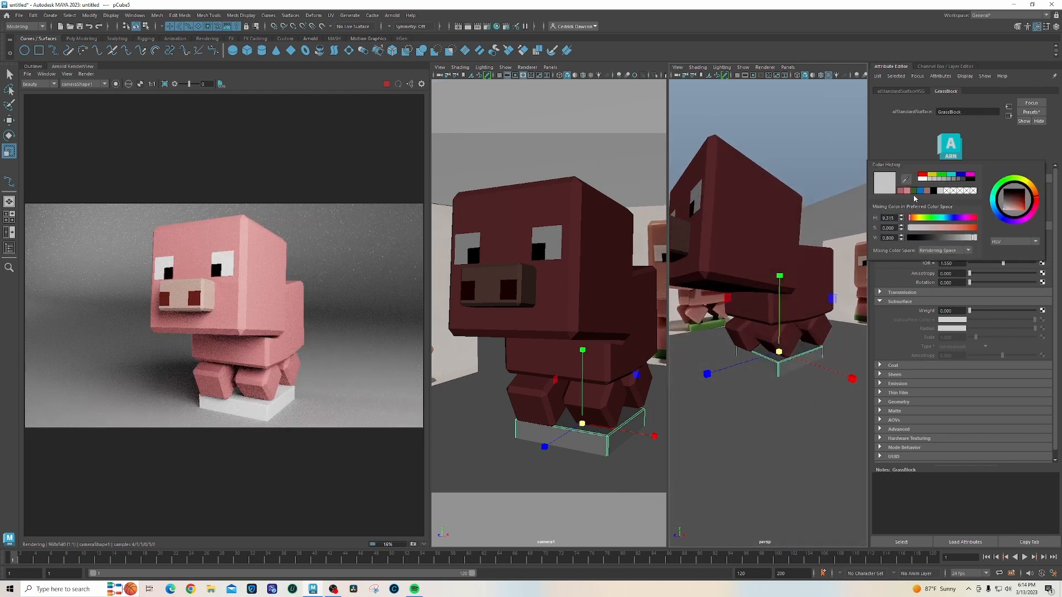
{"action": "left_click_drag", "start_coordinate": [904, 181], "coordinate": [706, 327]}
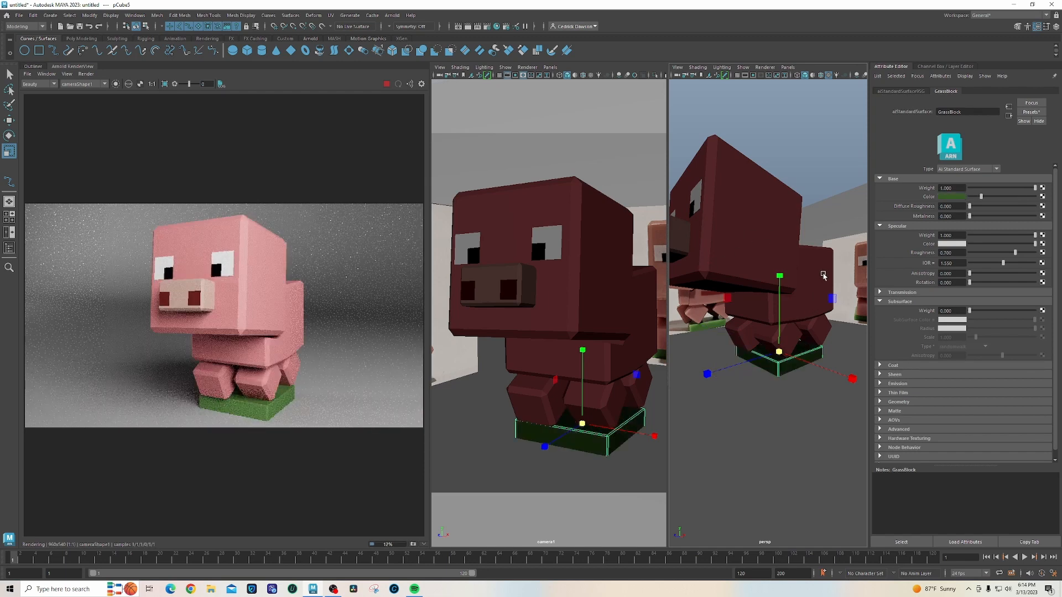
- Assign a new aiStandardSurface material to the lofted backdrop surface behind the pig
{"action": "left_click", "coordinate": [821, 232]}
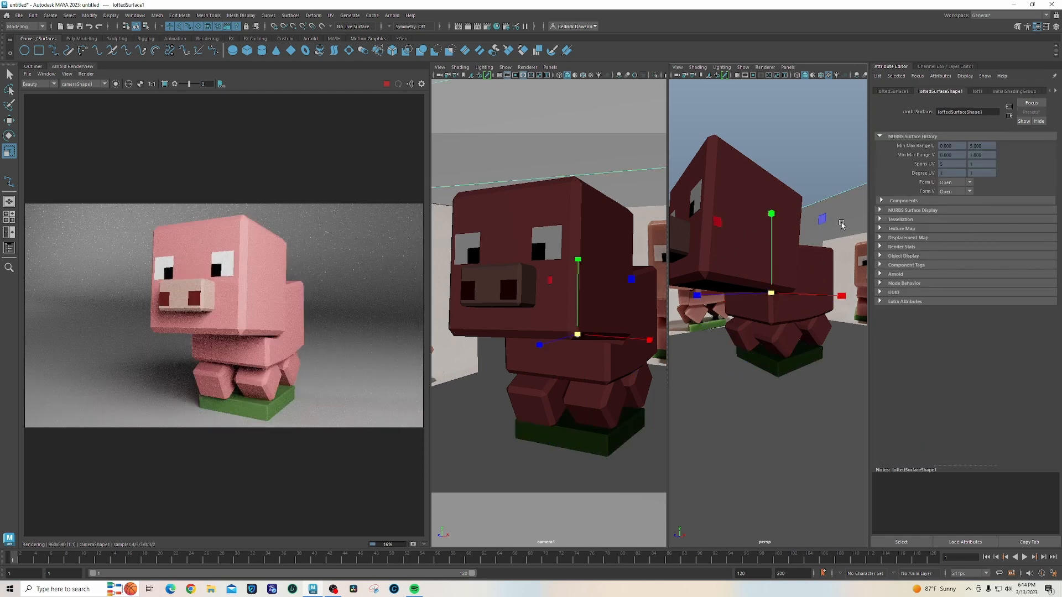
{"action": "right_click", "coordinate": [842, 224]}
{"action": "left_click", "coordinate": [839, 418]}
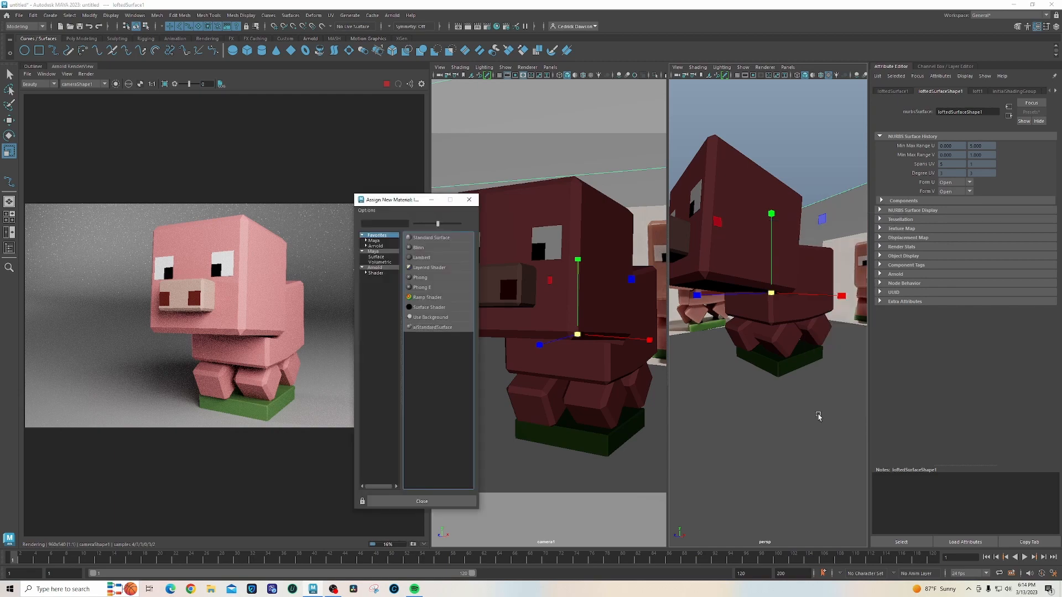
{"action": "left_click", "coordinate": [460, 328]}
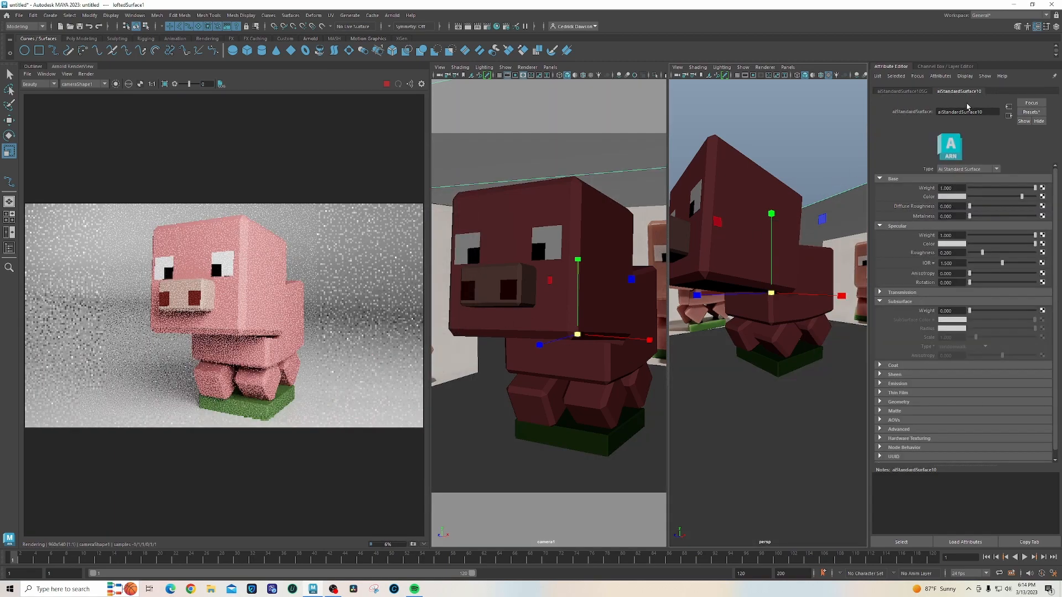